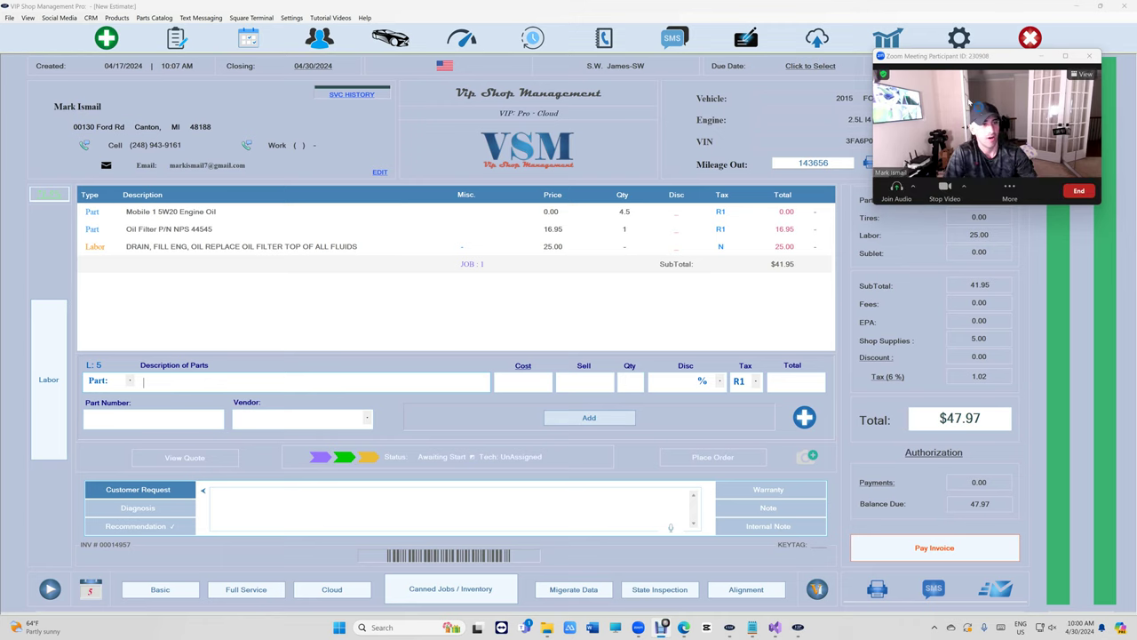
Open the shop's General Settings window from the gear icon.
left_click(958, 38)
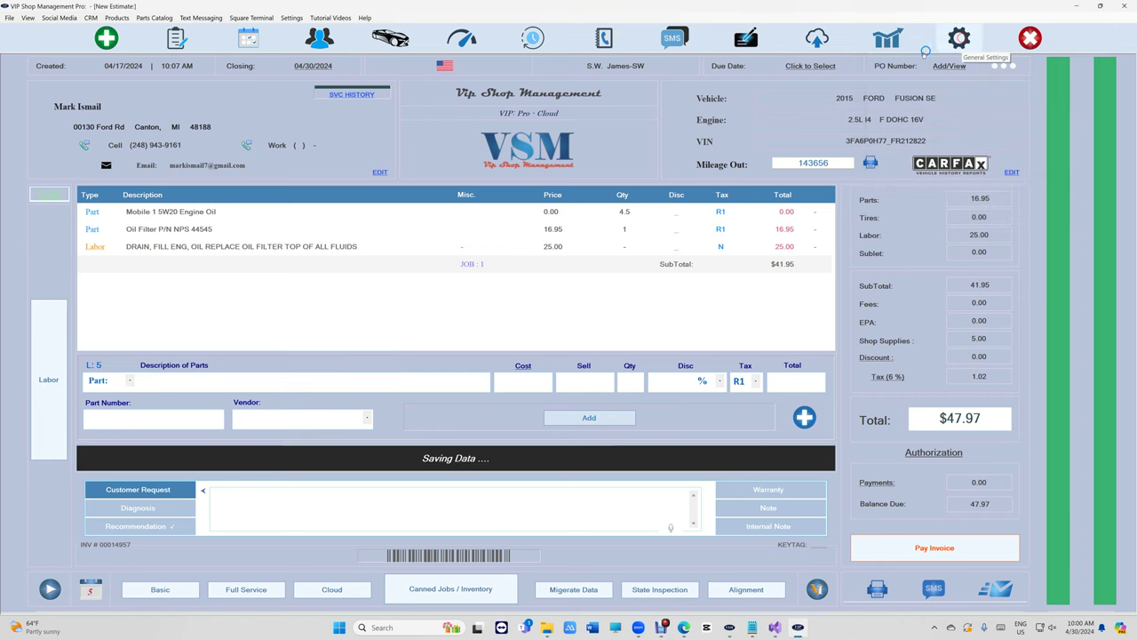
Enable 'Auto-Fill Warranty When Creating Estimate' in Invoice Settings and save.
left_click(78, 311)
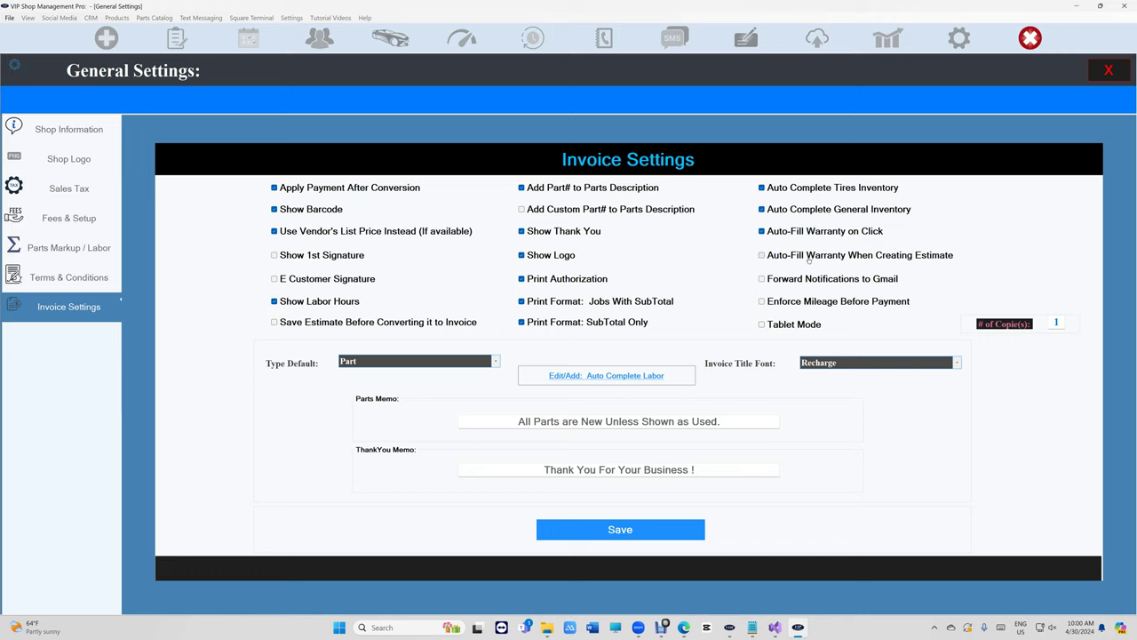
left_click(808, 260)
left_click(650, 529)
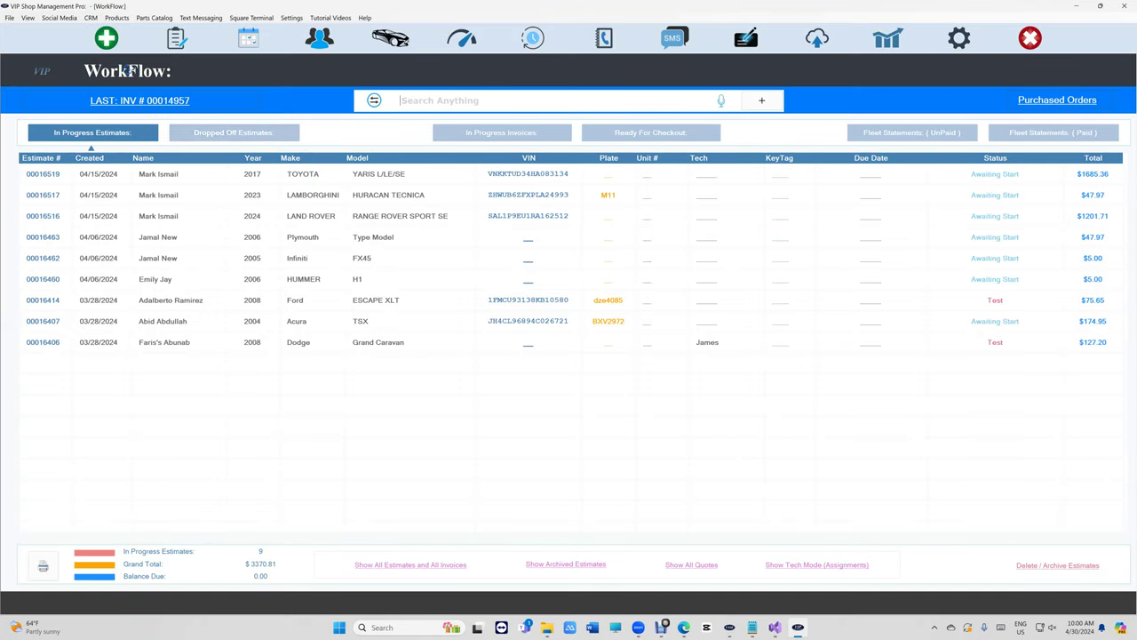
Start a new estimate for the customer, found by name, on their 2018 Jeep Grand Cherokee Trackhawk.
left_click(107, 37)
left_click(277, 122)
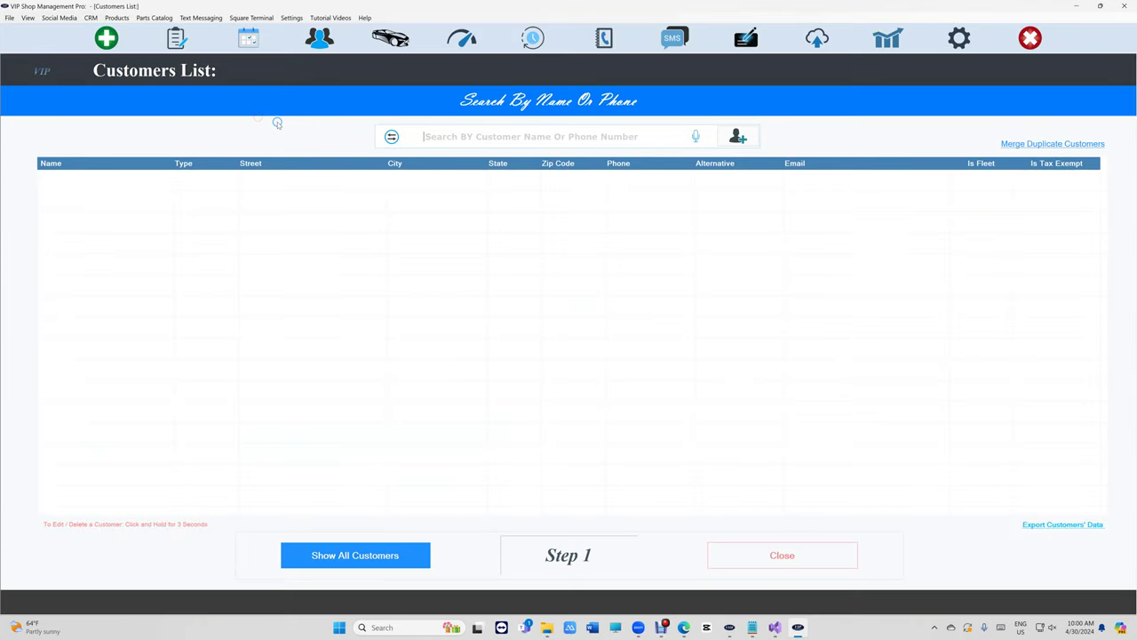
type("mark is")
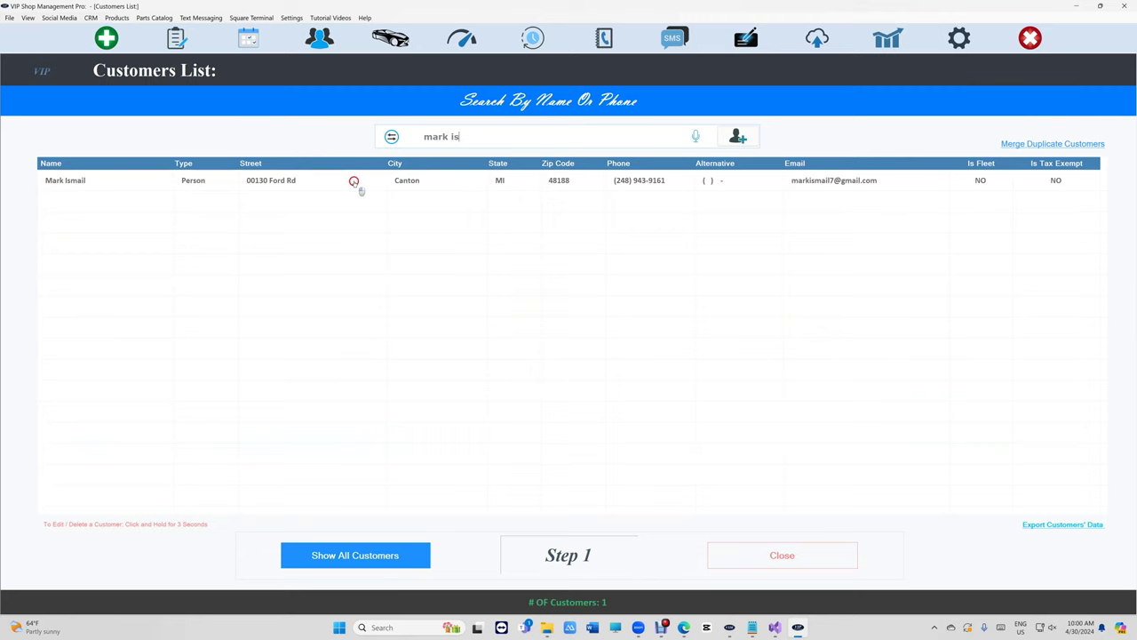
left_click(354, 183)
left_click(321, 181)
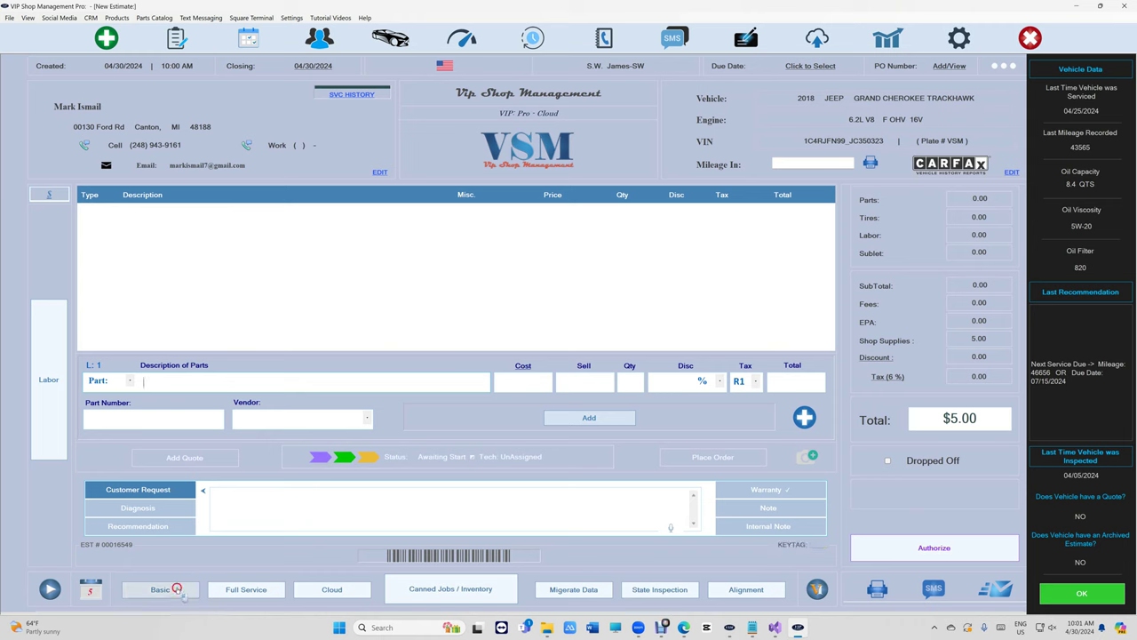
Load the last visit's oil change ($255.42) and check the warranty text in Print Preview.
left_click(160, 589)
left_click(875, 586)
left_click(435, 334)
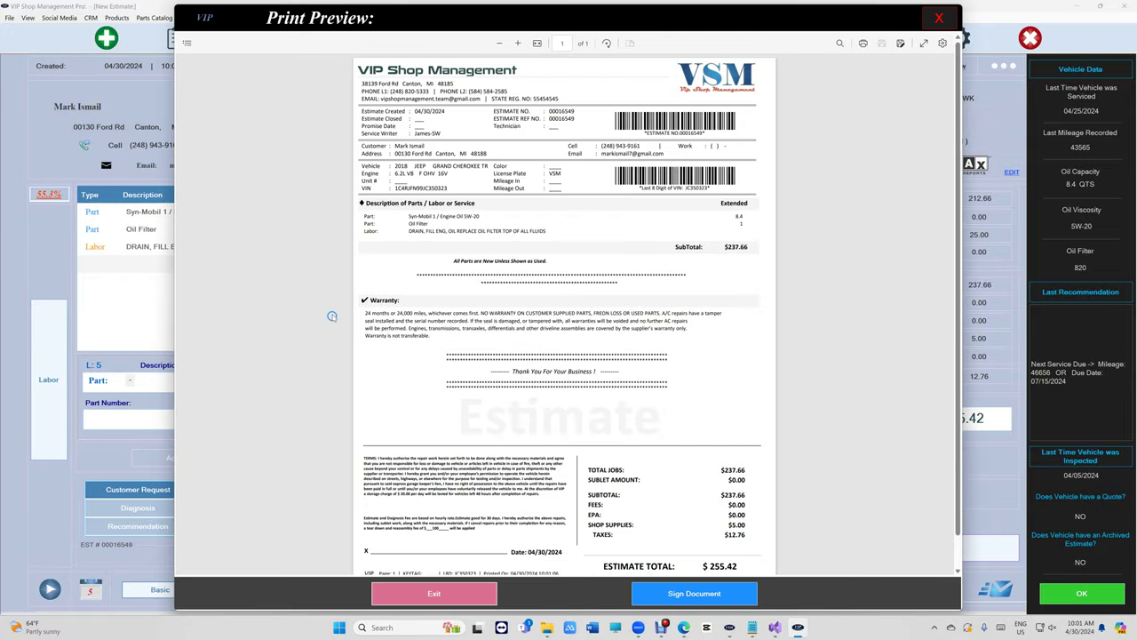
left_click_drag(385, 315, 457, 325)
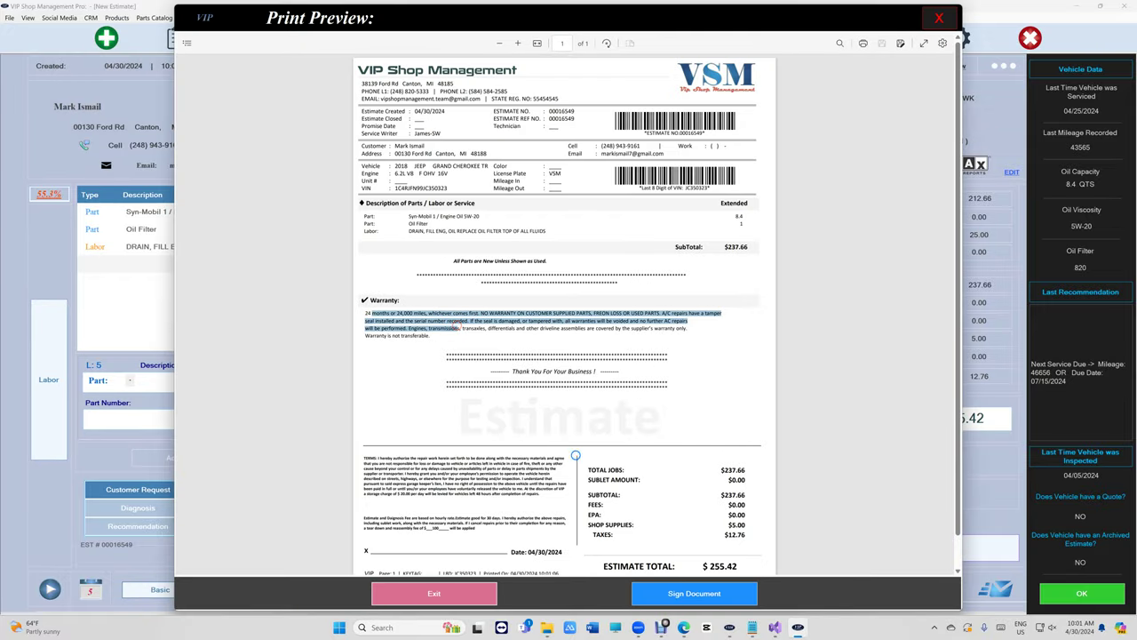
left_click(433, 593)
mouse_move(662, 628)
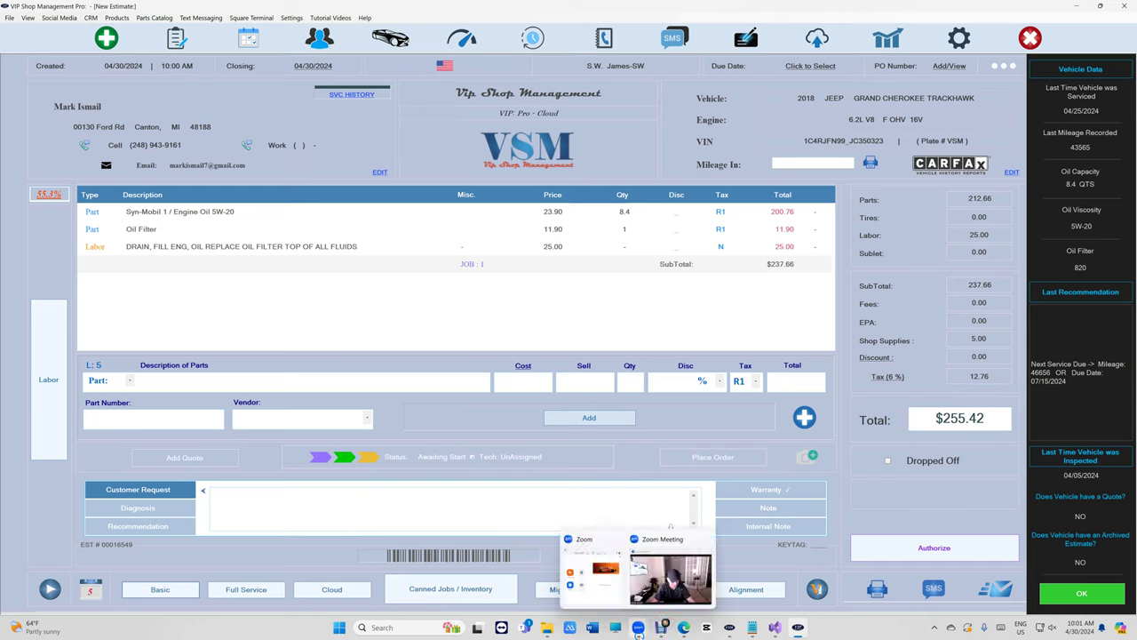
left_click(669, 586)
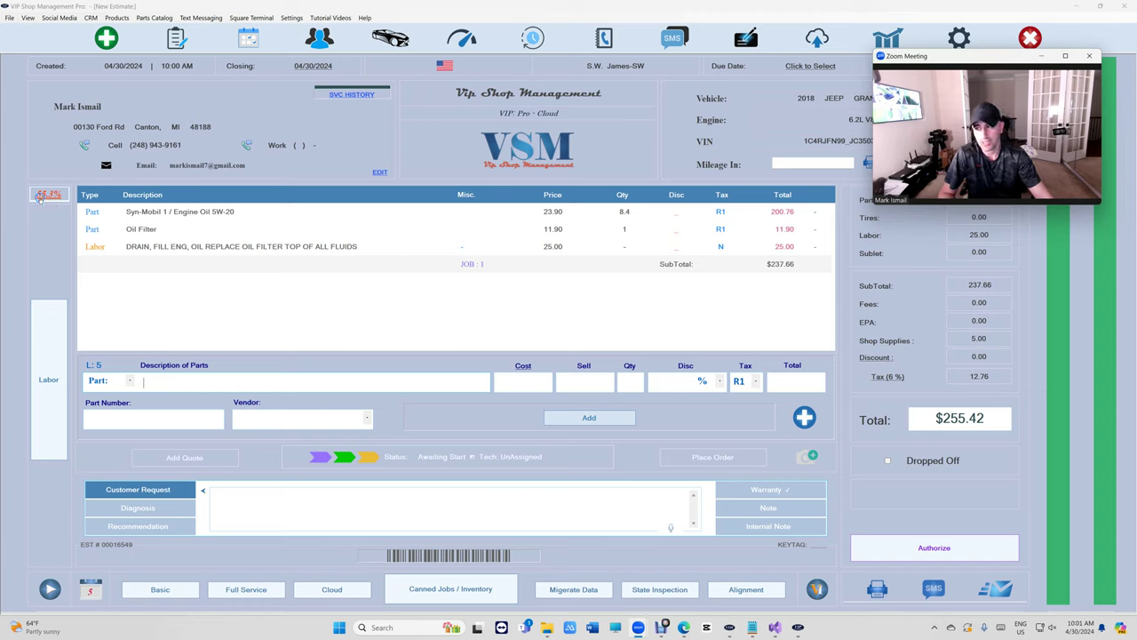
left_click(91, 228)
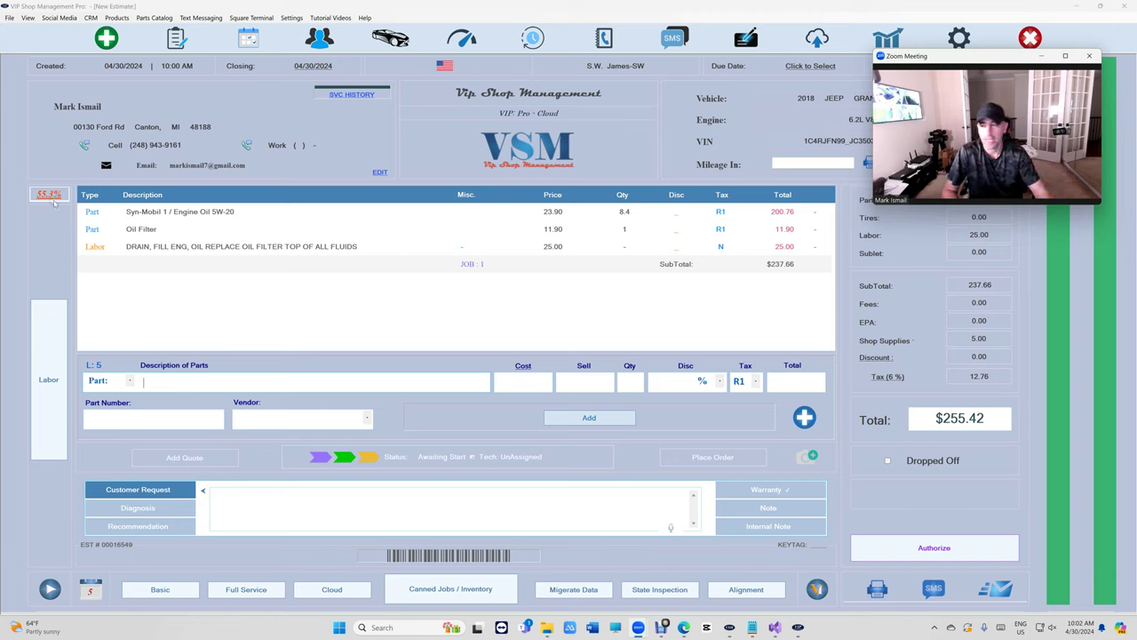
left_click(52, 195)
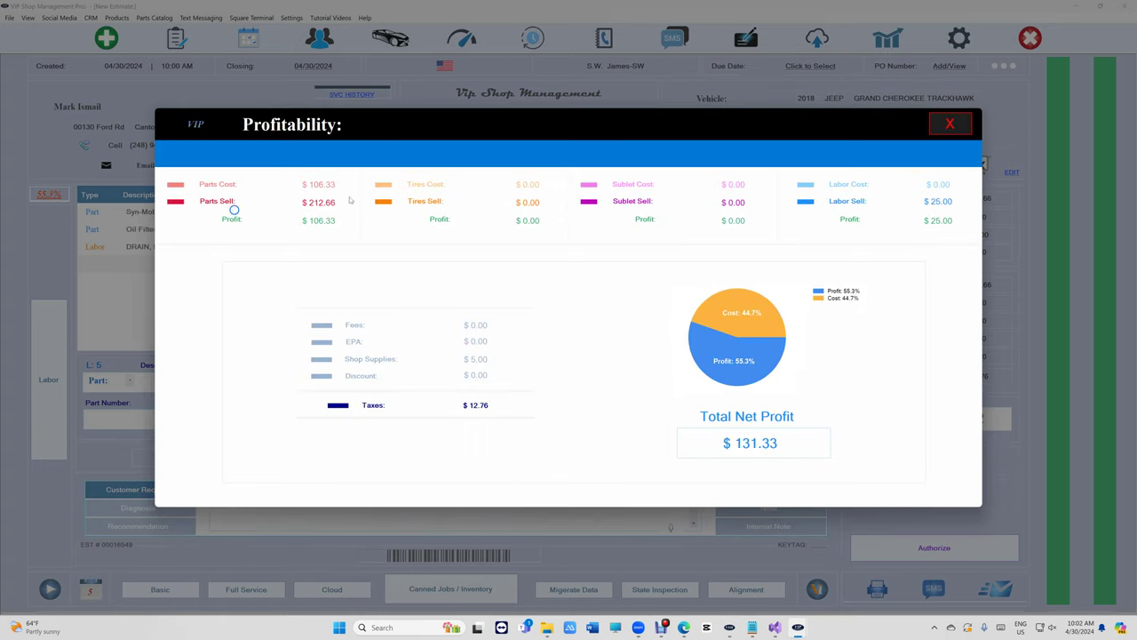
left_click(947, 123)
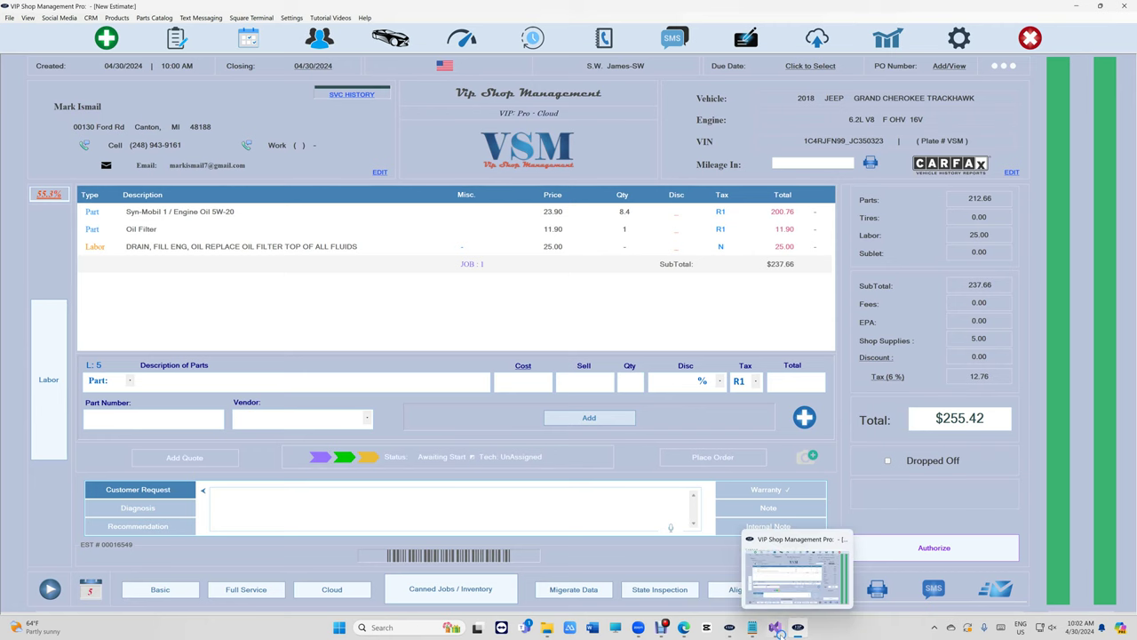
mouse_move(727, 632)
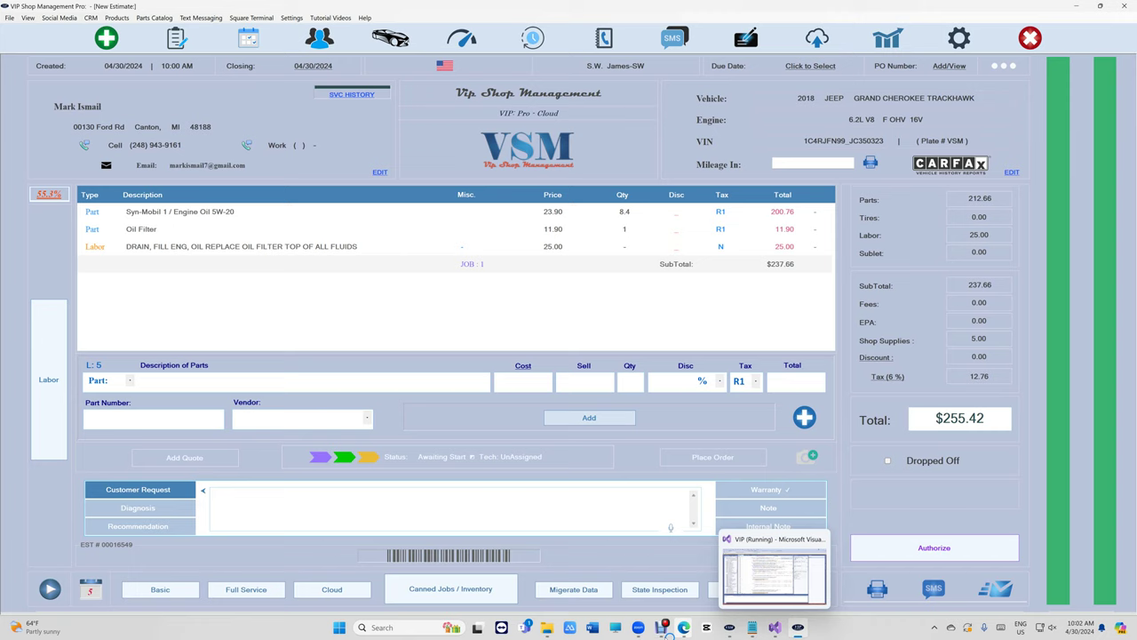
mouse_move(640, 628)
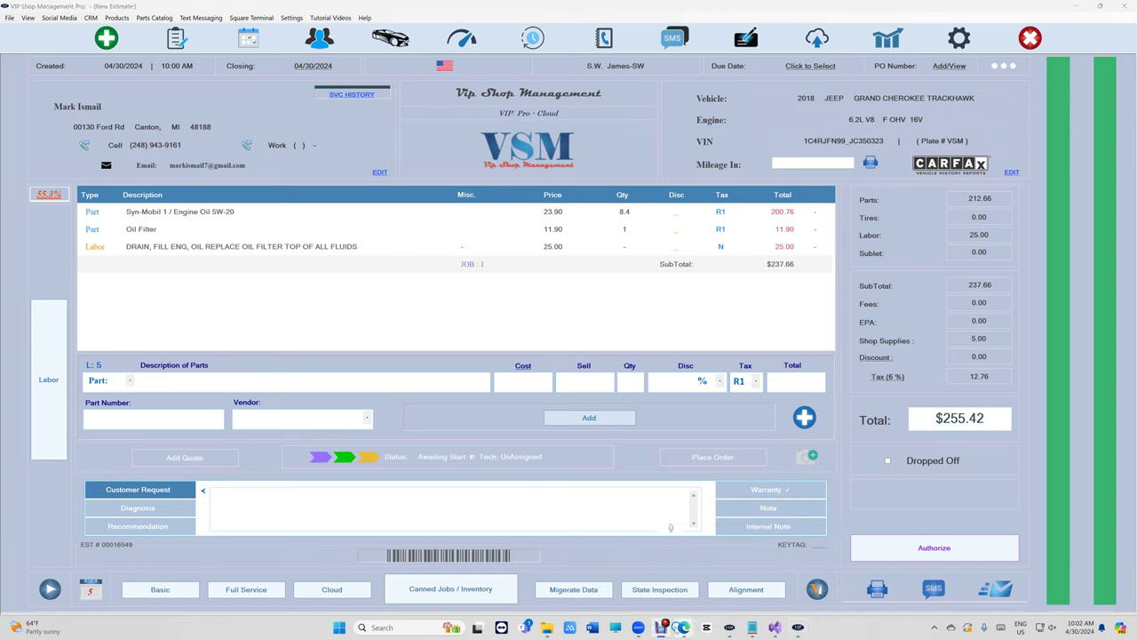
left_click(670, 577)
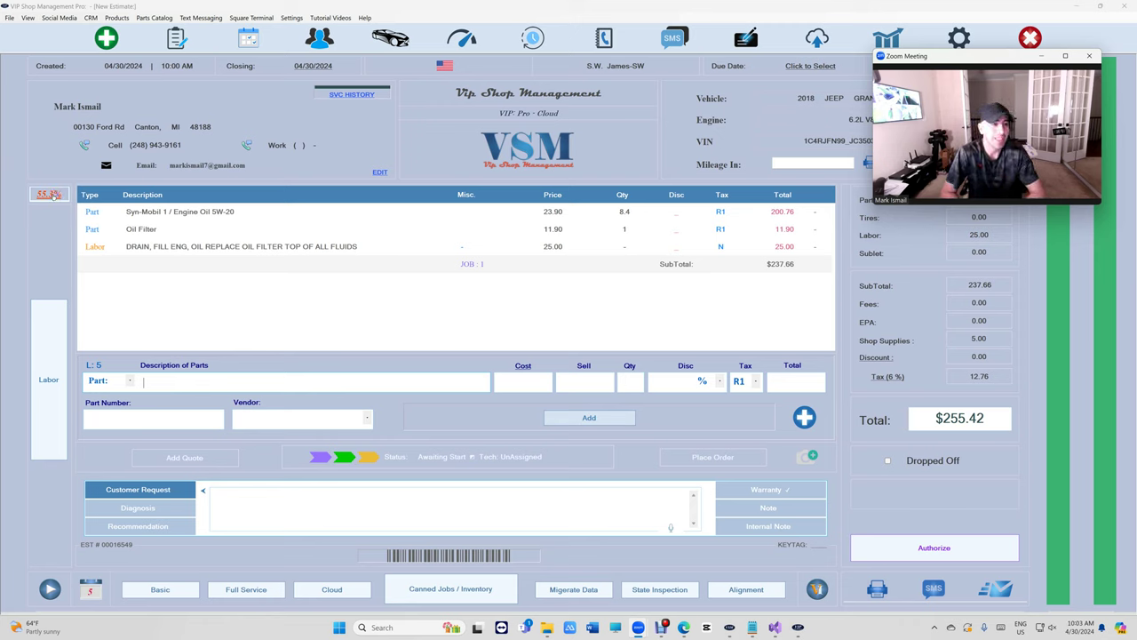
Delete the oil-change job and bring up AutoZone's parts catalog for the Jeep.
left_click(358, 265)
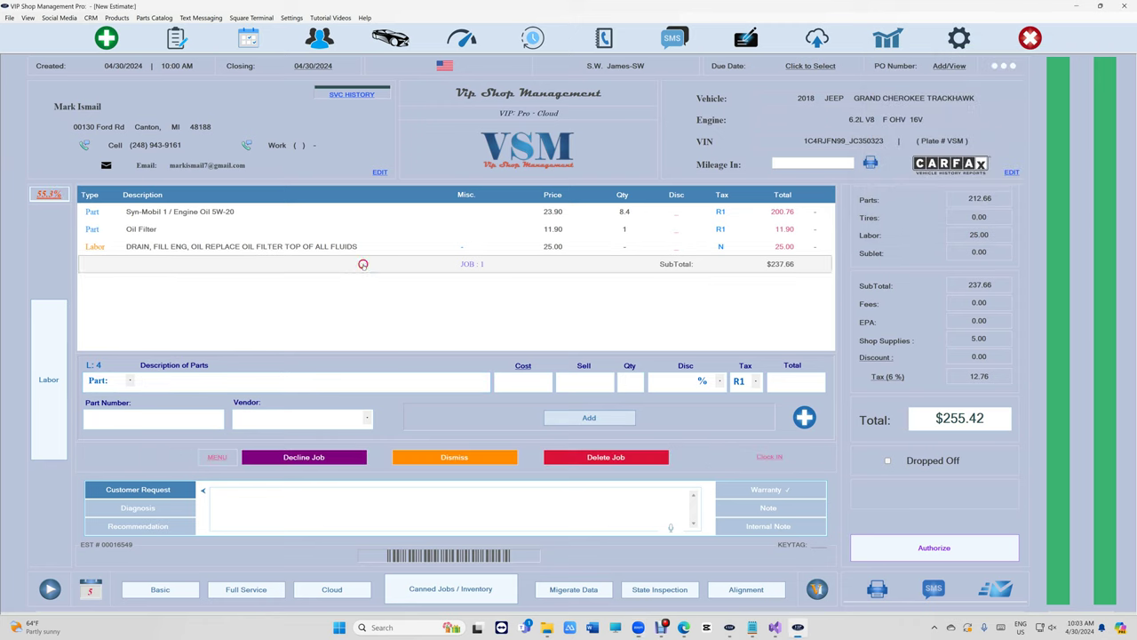
left_click(562, 458)
left_click(622, 328)
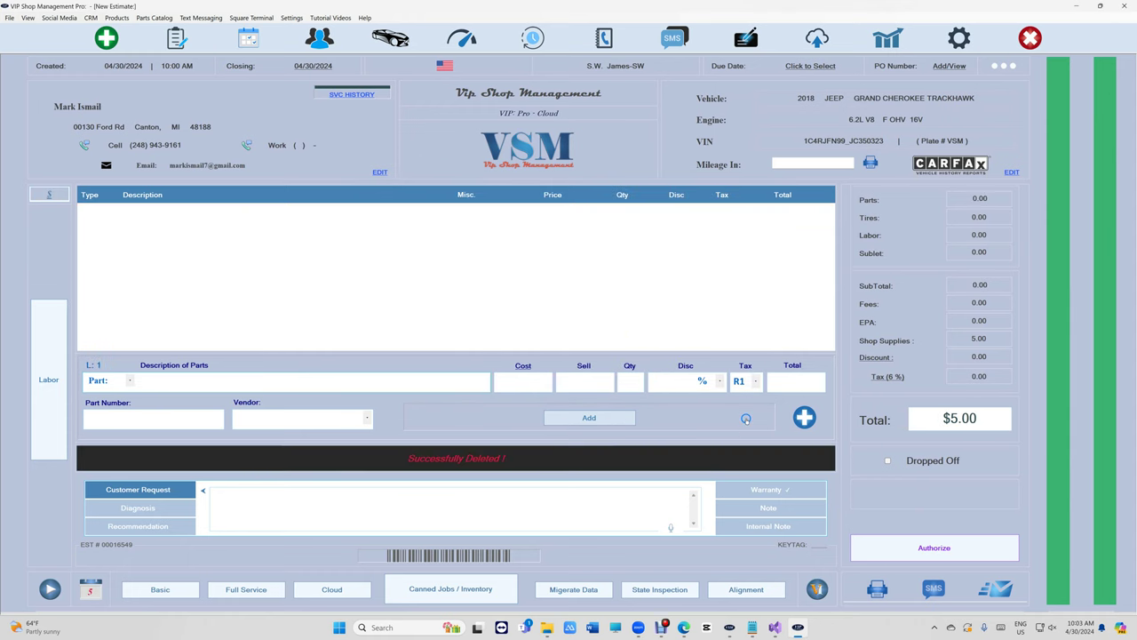
left_click(803, 416)
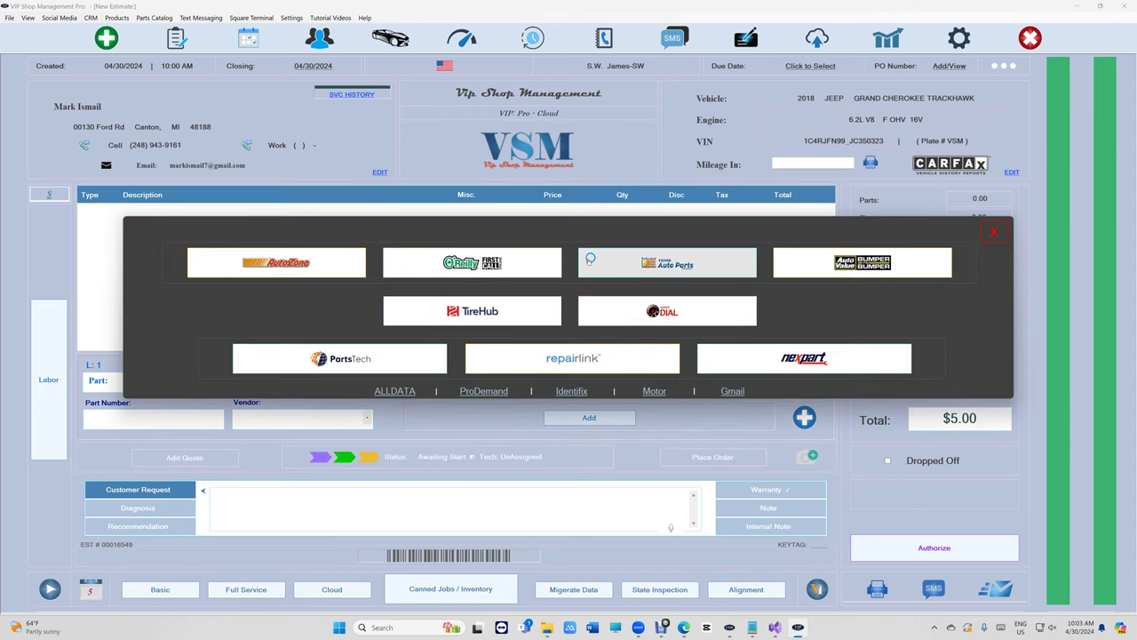
left_click(331, 269)
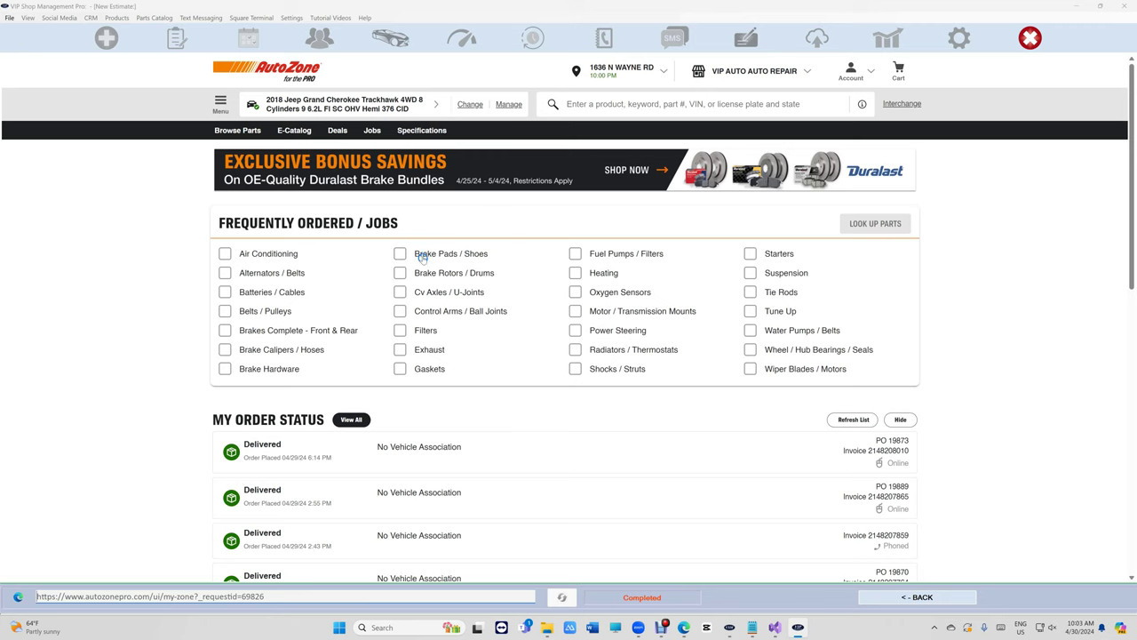
Look up brake pads and rotors, sending rear pads DG1053 and two 72212DL rotors to the estimate ($280.03).
left_click(423, 255)
left_click(424, 273)
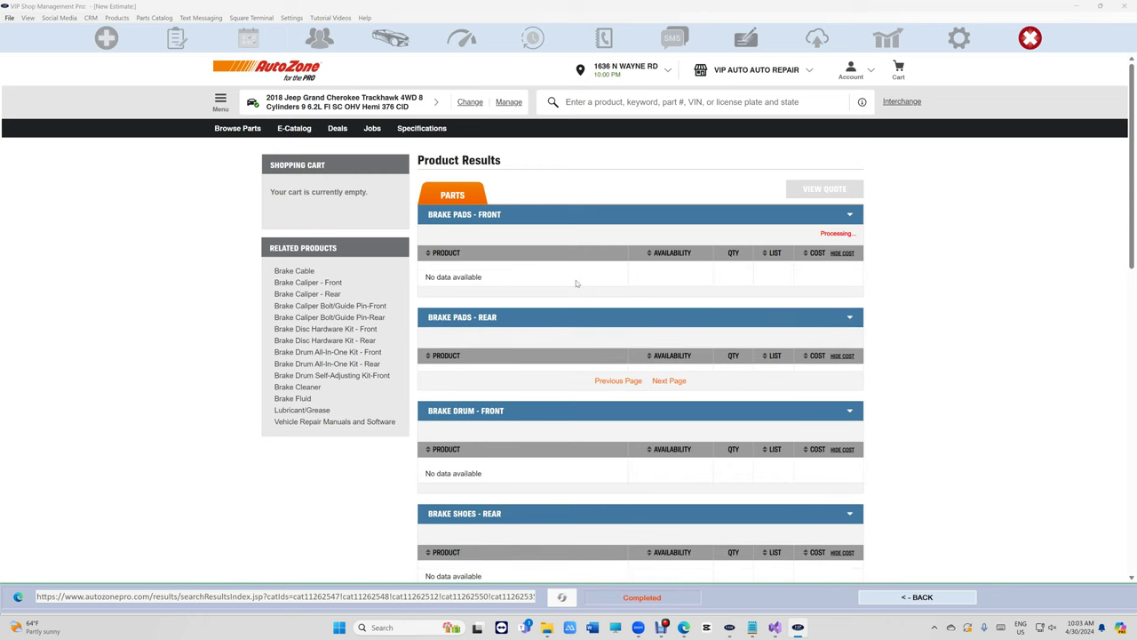
scroll(574, 302, "down", 2)
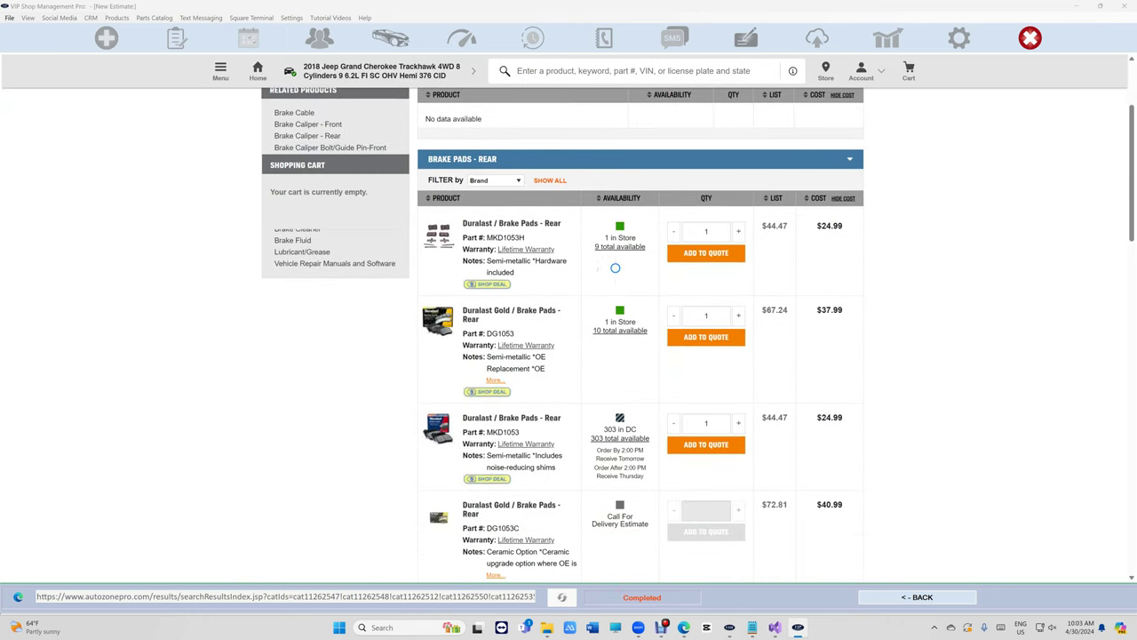
scroll(603, 331, "down", 3)
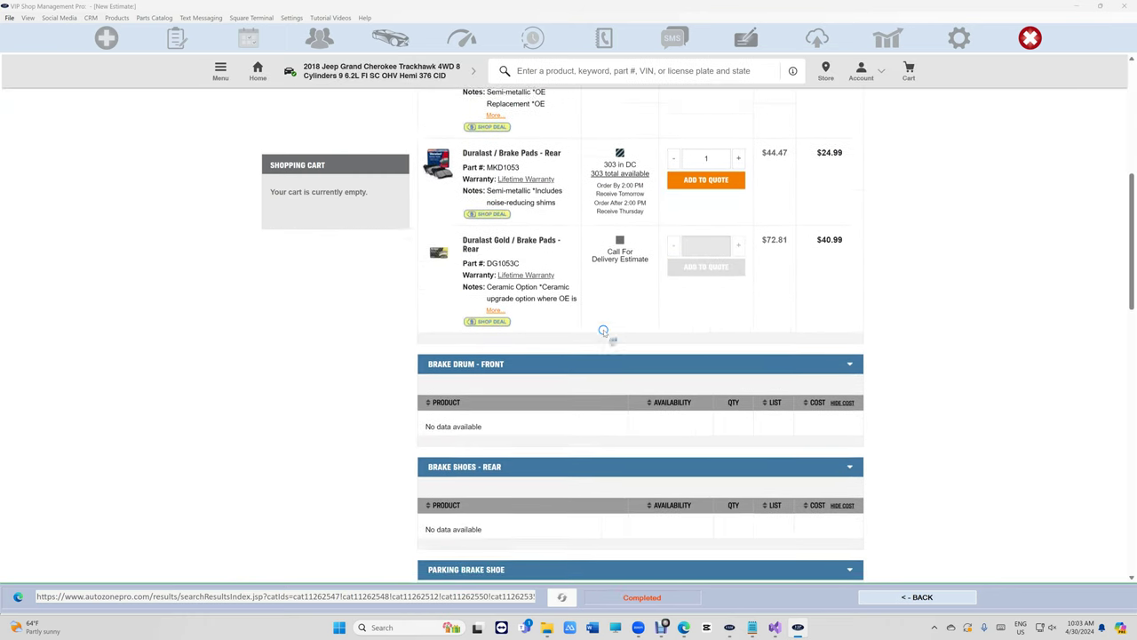
scroll(603, 330, "down", 9)
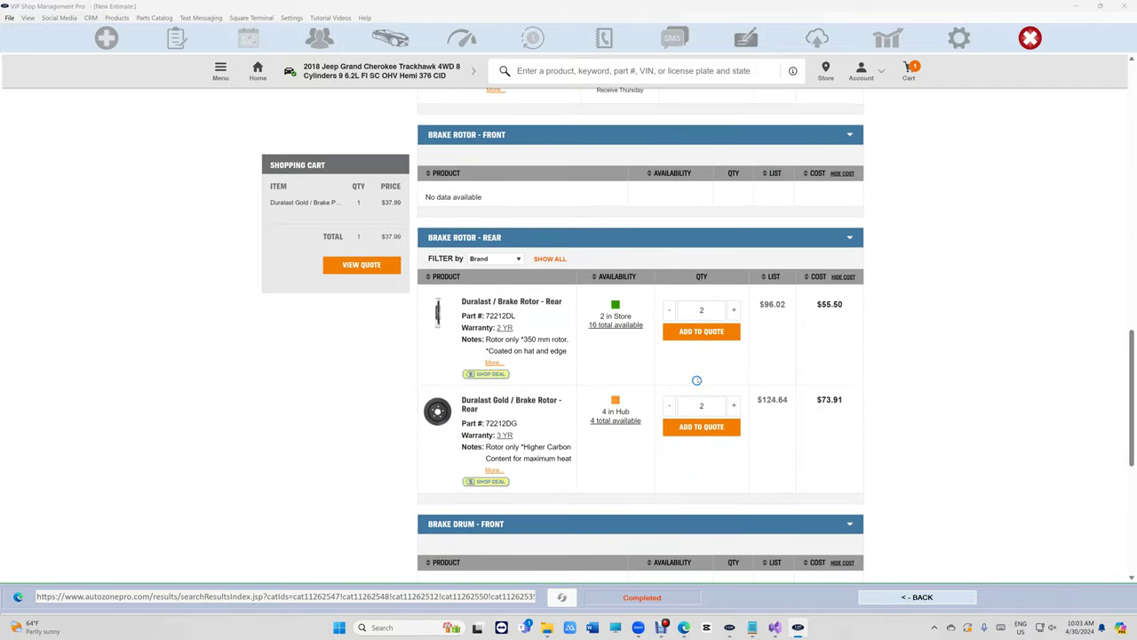
left_click(701, 332)
left_click(357, 269)
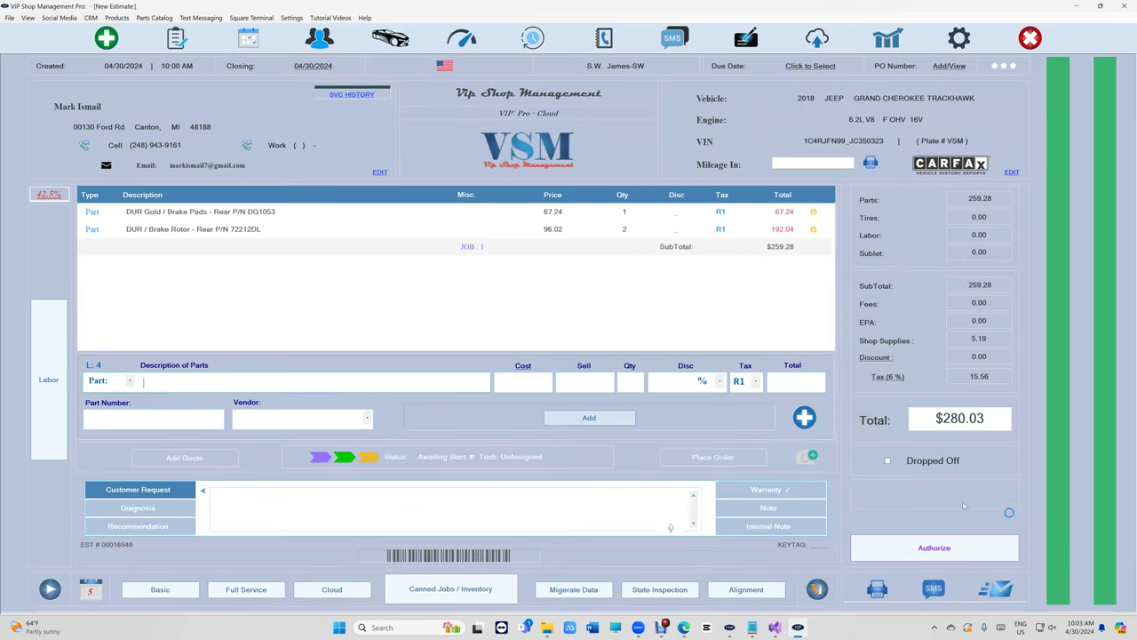
Add labor 'Brake Pads, Rotors - Rear : Both Sides - Replace' at 1.30 hours, totalling $505.38.
left_click(49, 379)
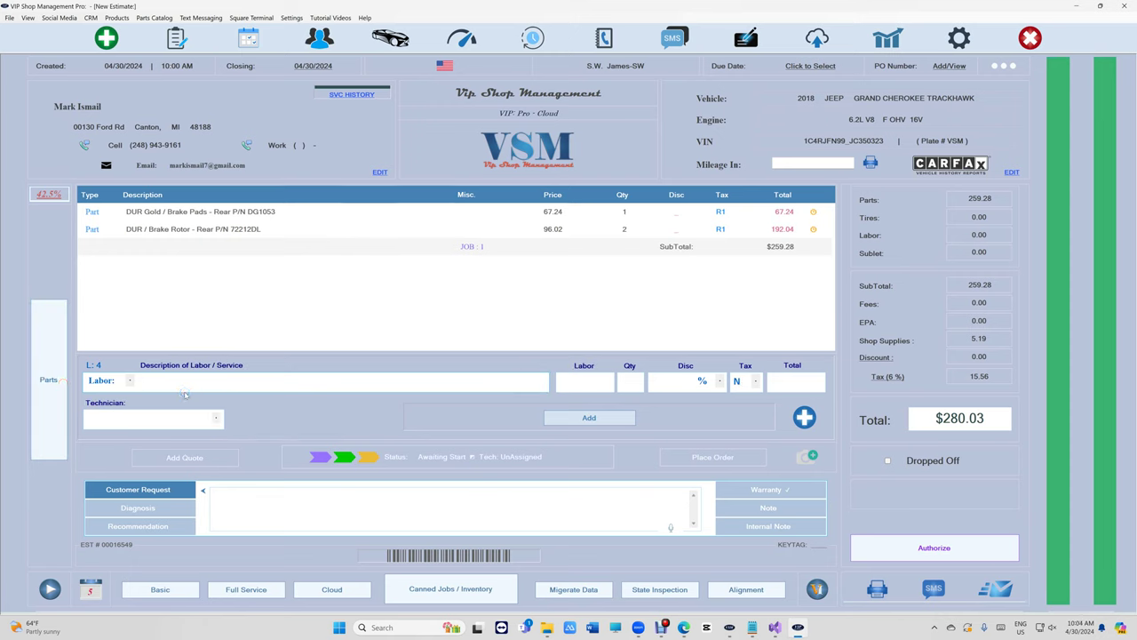
type("Brake")
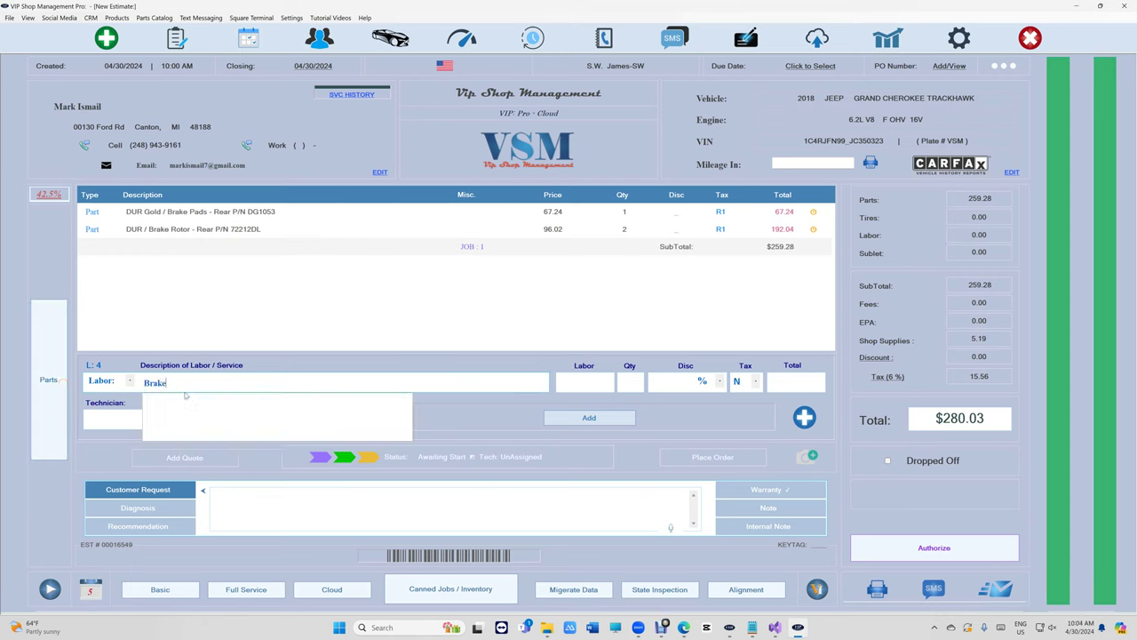
type(" pads /")
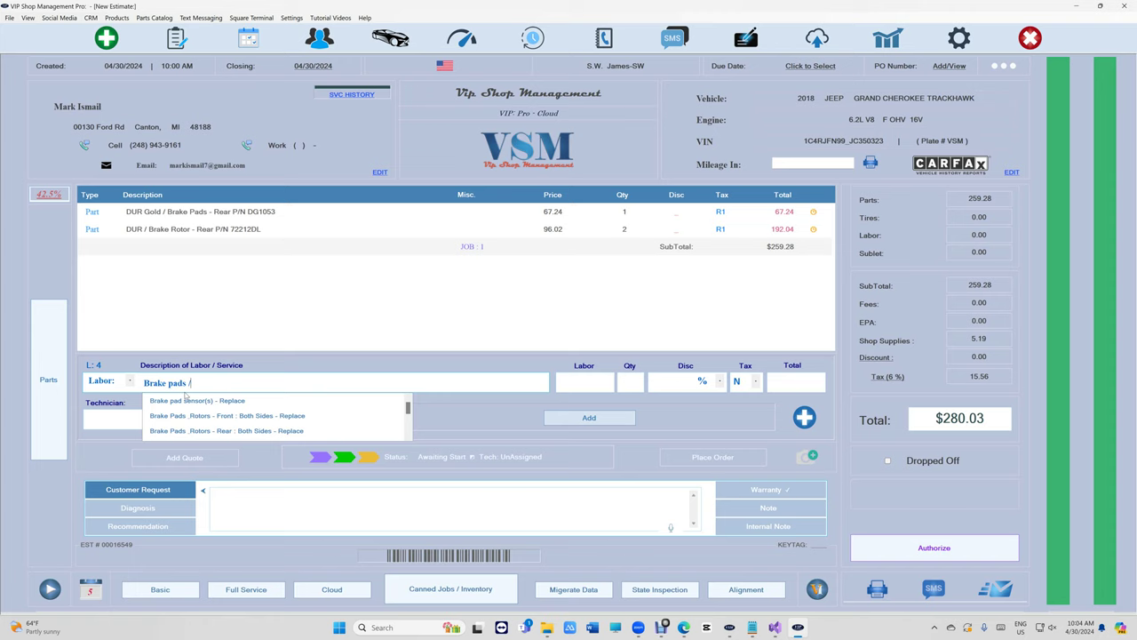
type(" Rotore")
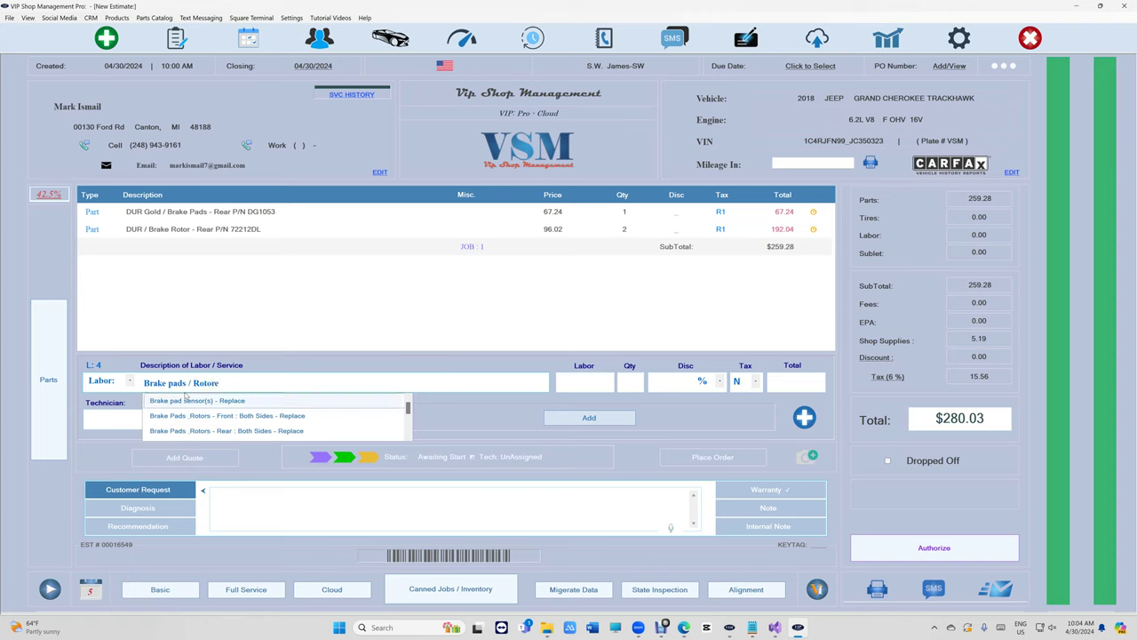
key("Down")
key("Down")
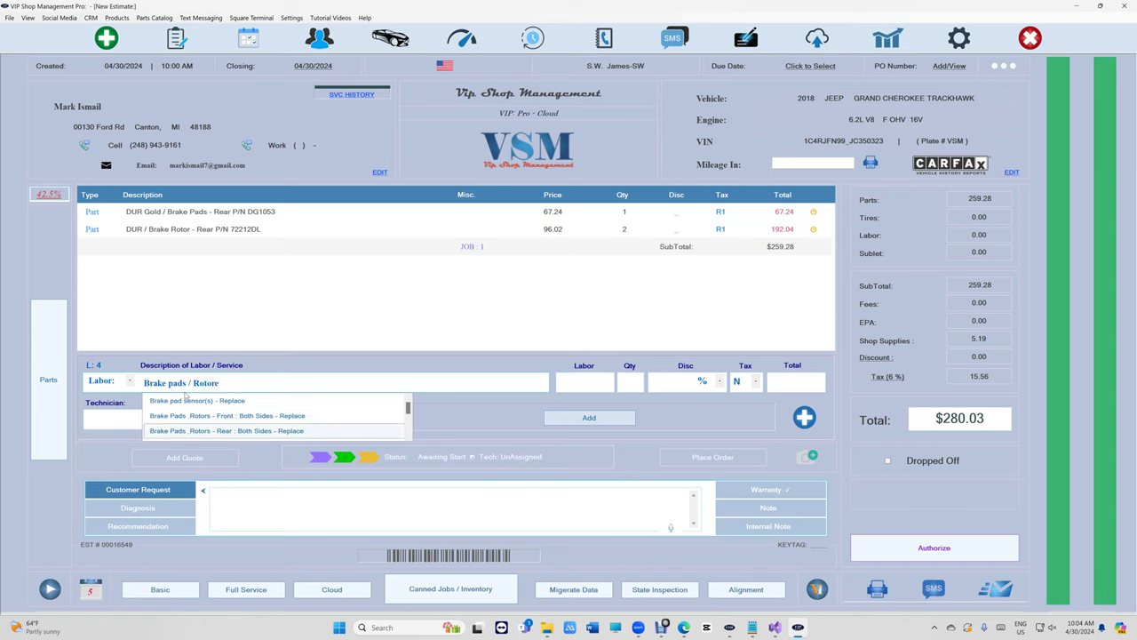
key("Return")
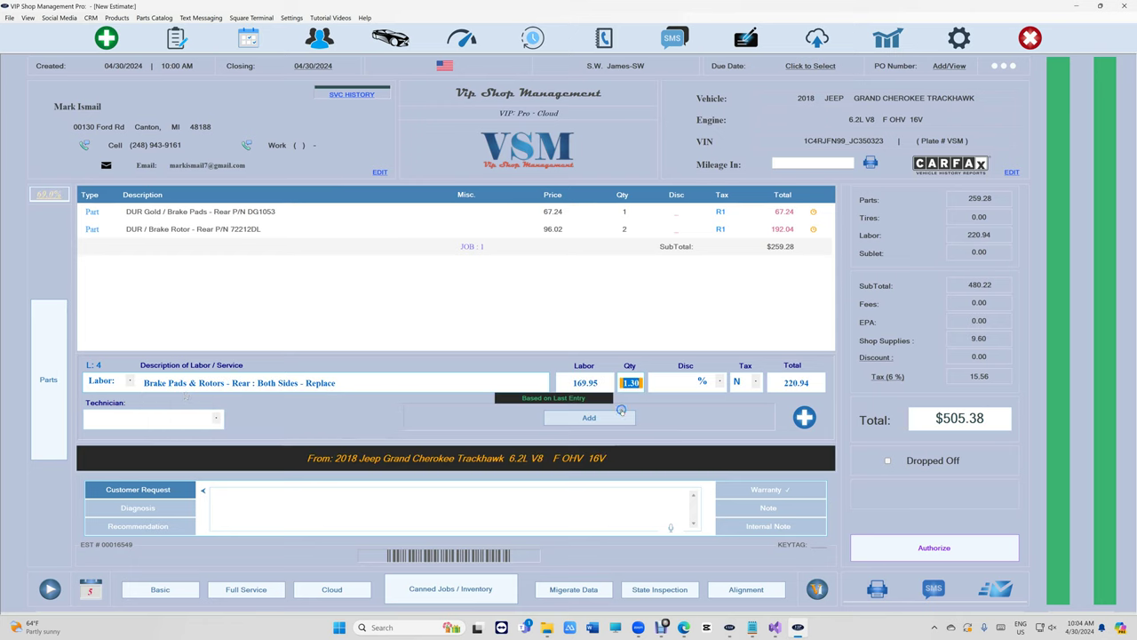
left_click(611, 420)
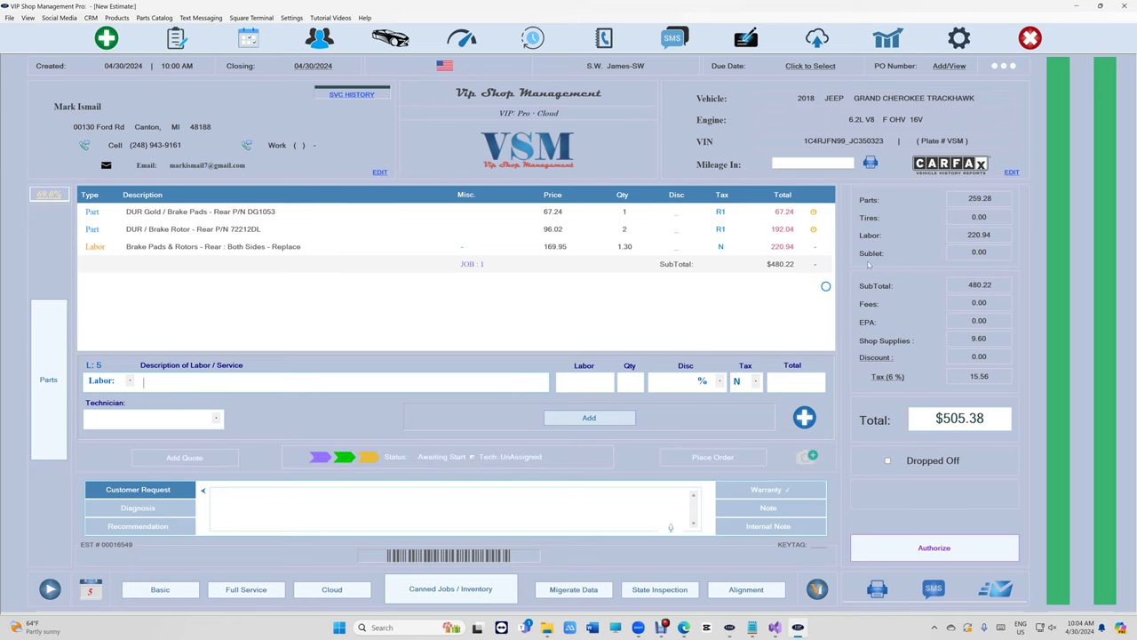
left_click(721, 227)
left_click(727, 228)
mouse_move(661, 627)
left_click(682, 580)
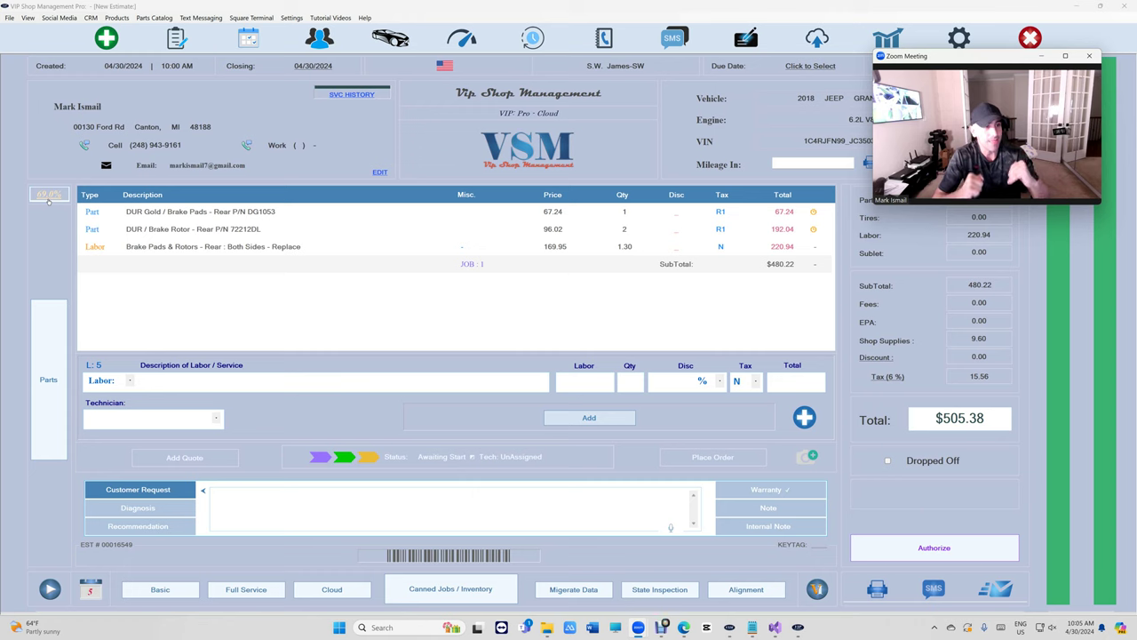
Change the brake rotor sell price to 98.36.
left_click(319, 229)
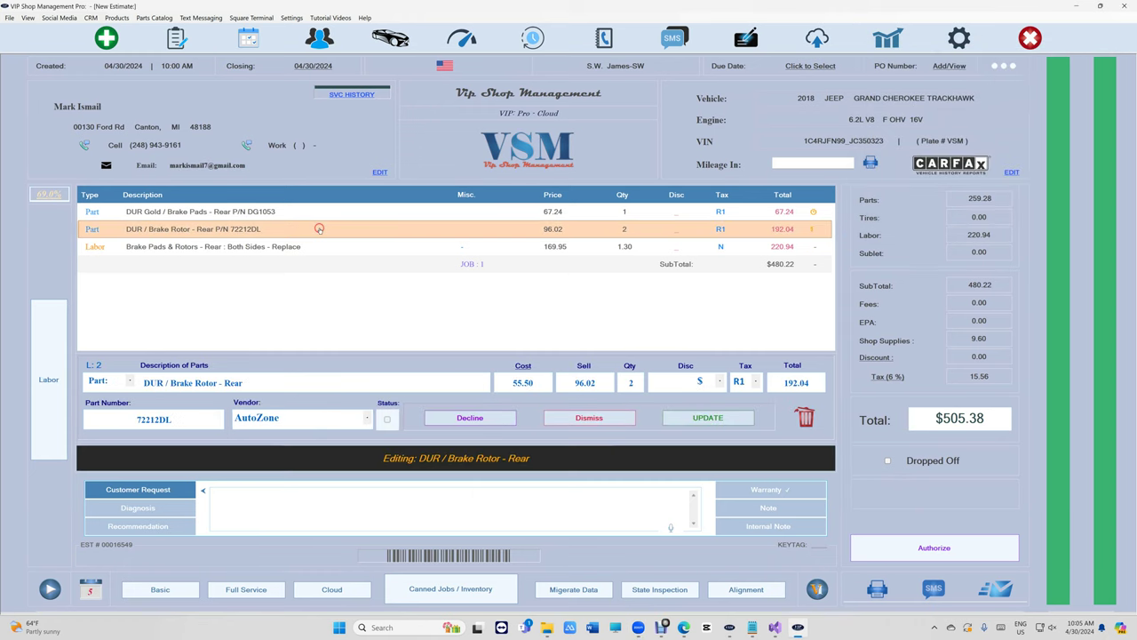
left_click_drag(597, 385, 569, 384)
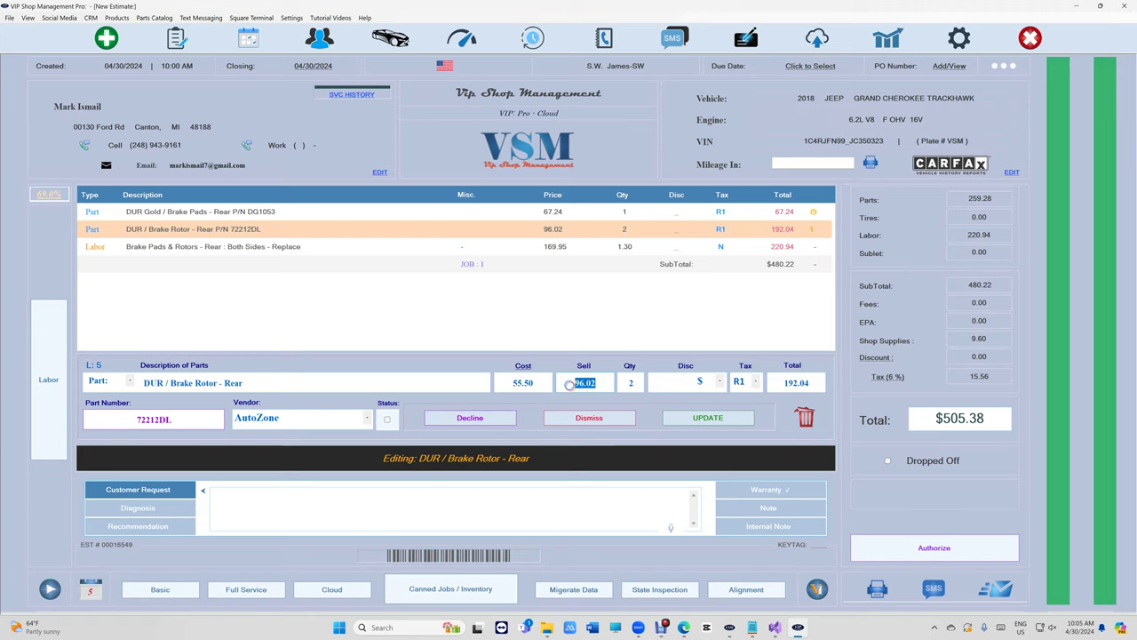
type("98.")
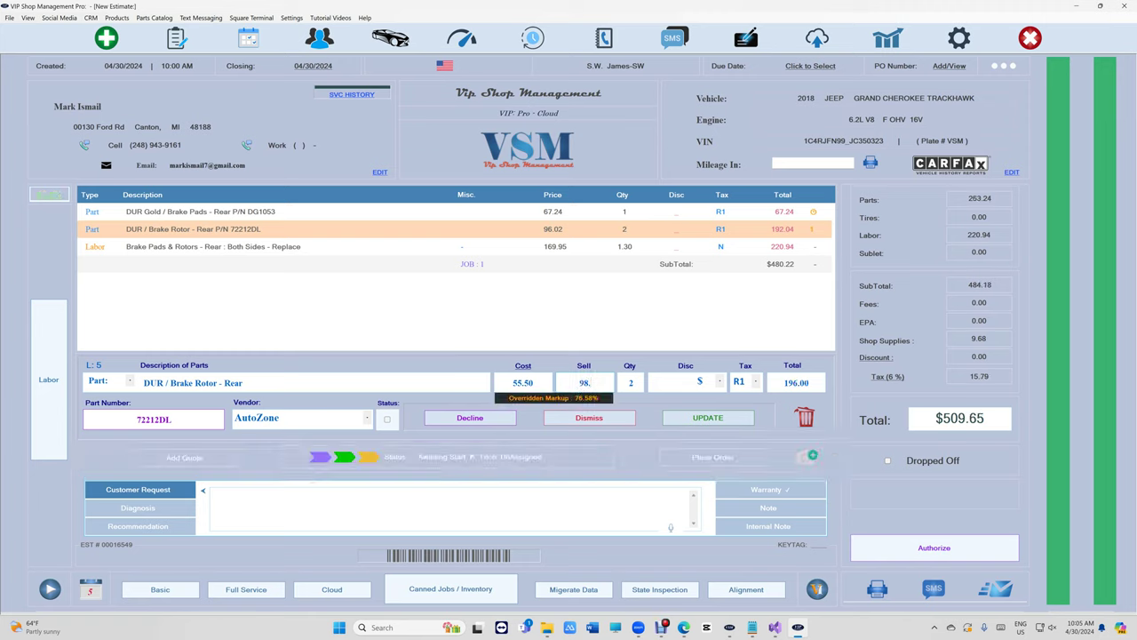
type("36")
left_click(691, 417)
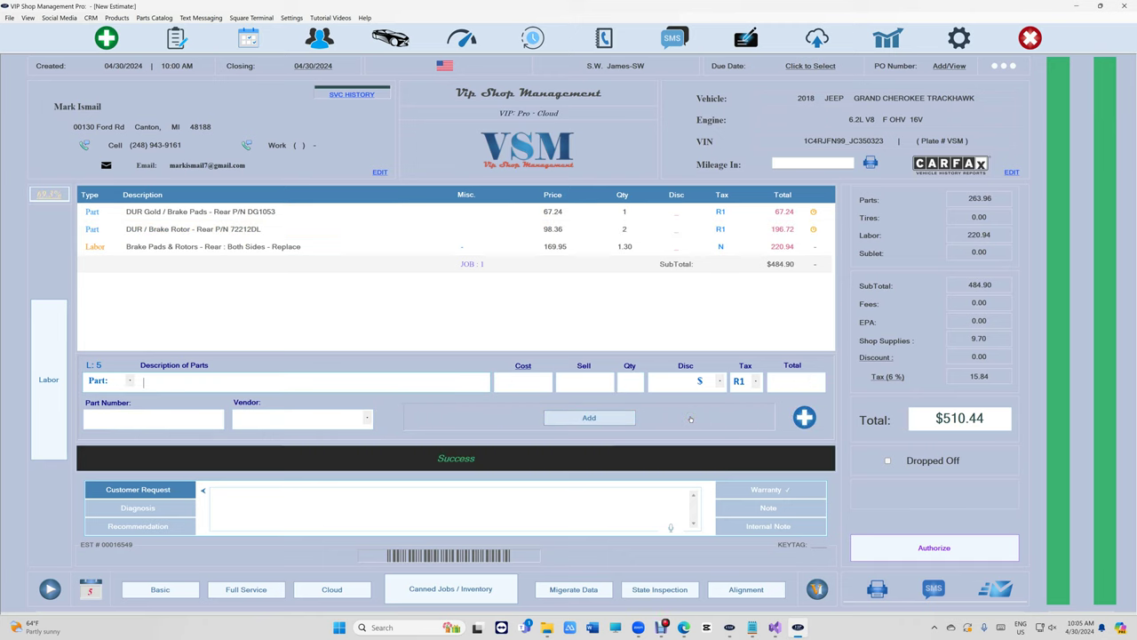
Change the rear brake pads sell price to 75.49.
left_click(609, 229)
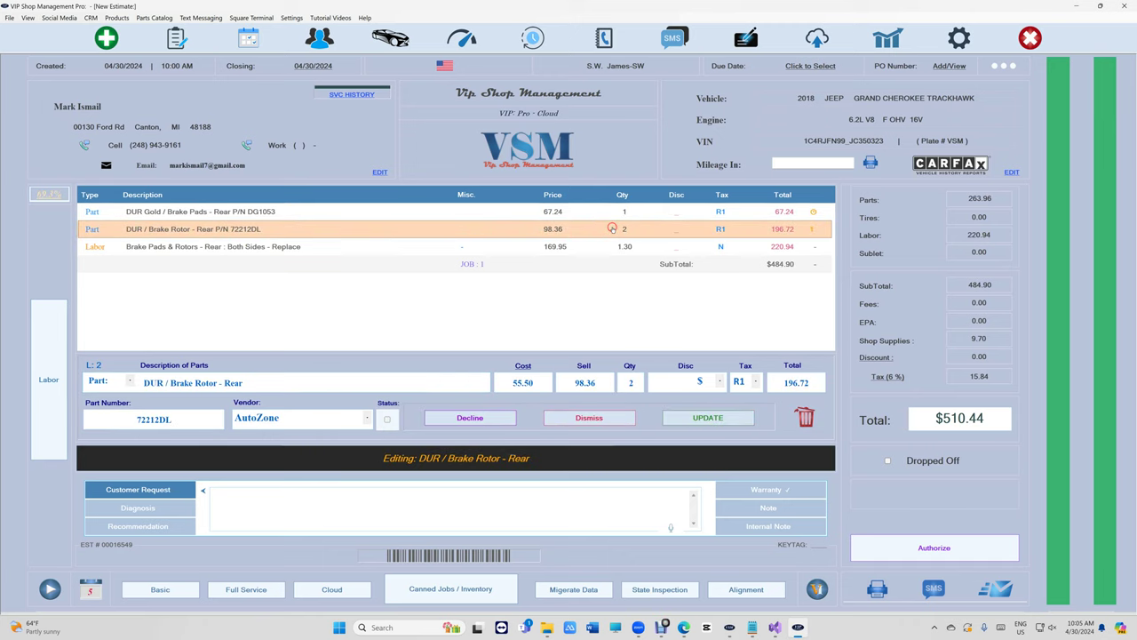
left_click(617, 214)
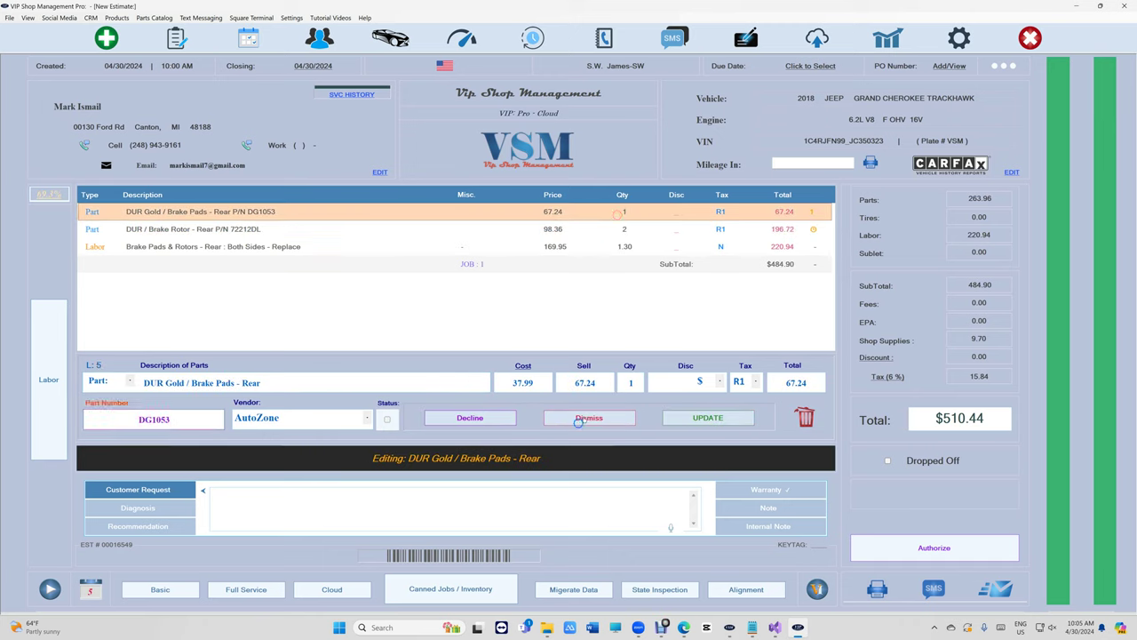
left_click(458, 378)
type("75.49")
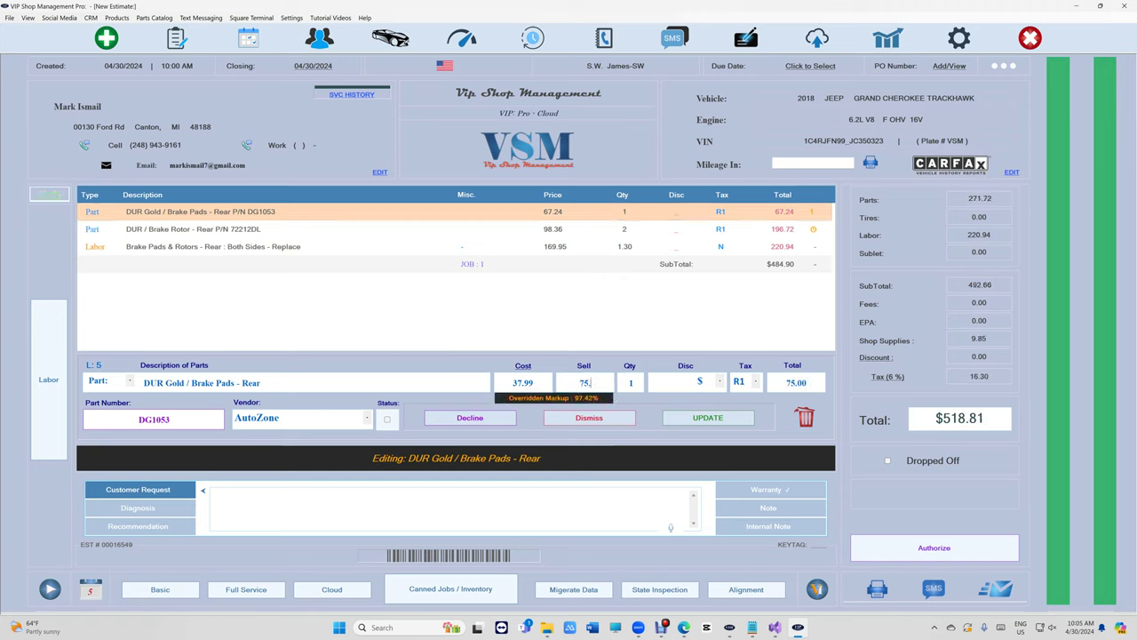
left_click(707, 417)
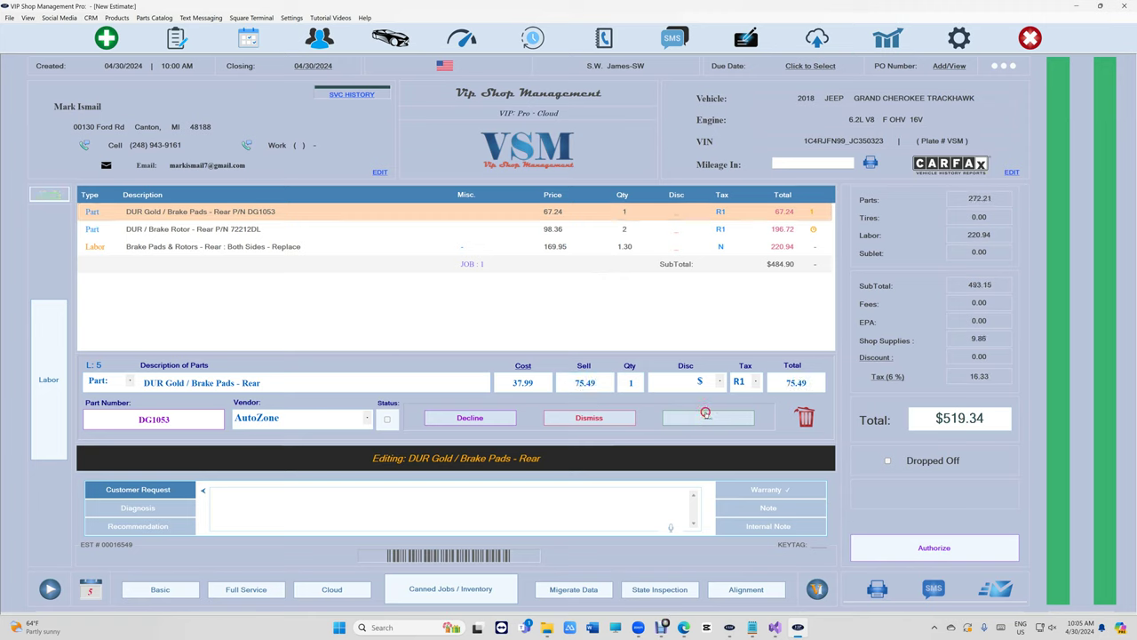
Set the rear brake labor to 1.4 hours, bringing the total to $536.67.
left_click(503, 246)
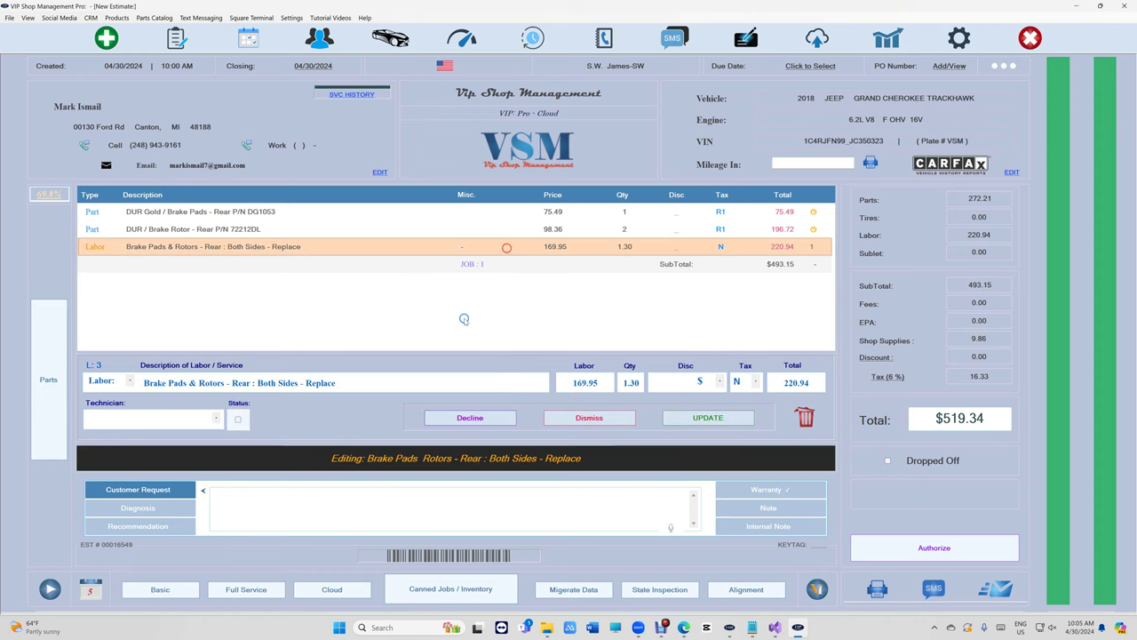
double_click(628, 381)
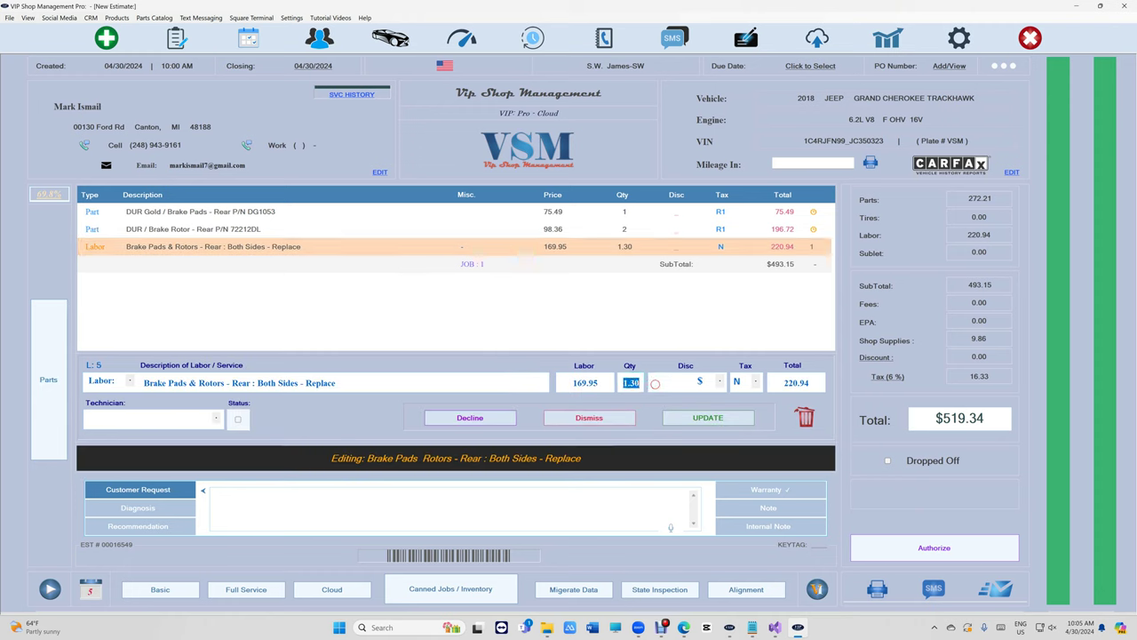
type("1.4")
left_click(708, 418)
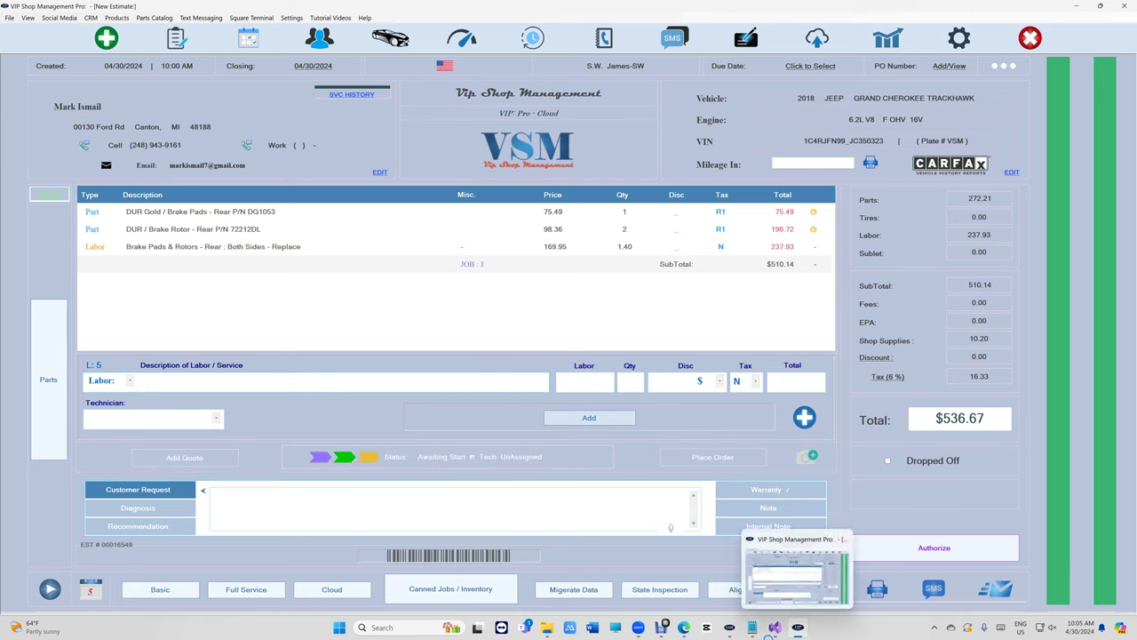
mouse_move(662, 627)
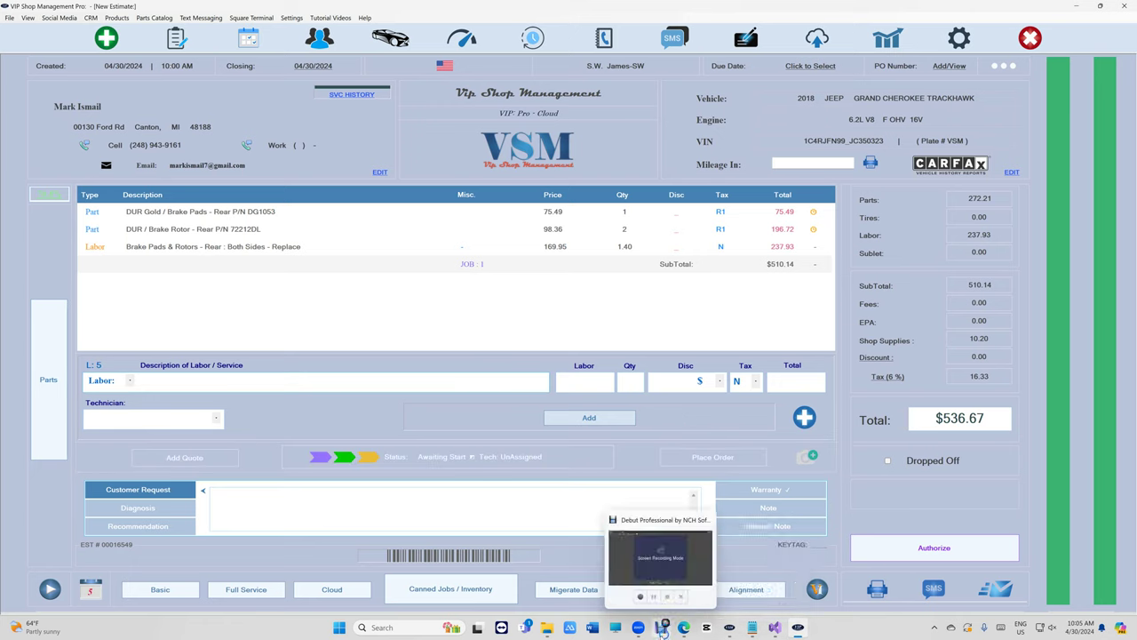
left_click(671, 579)
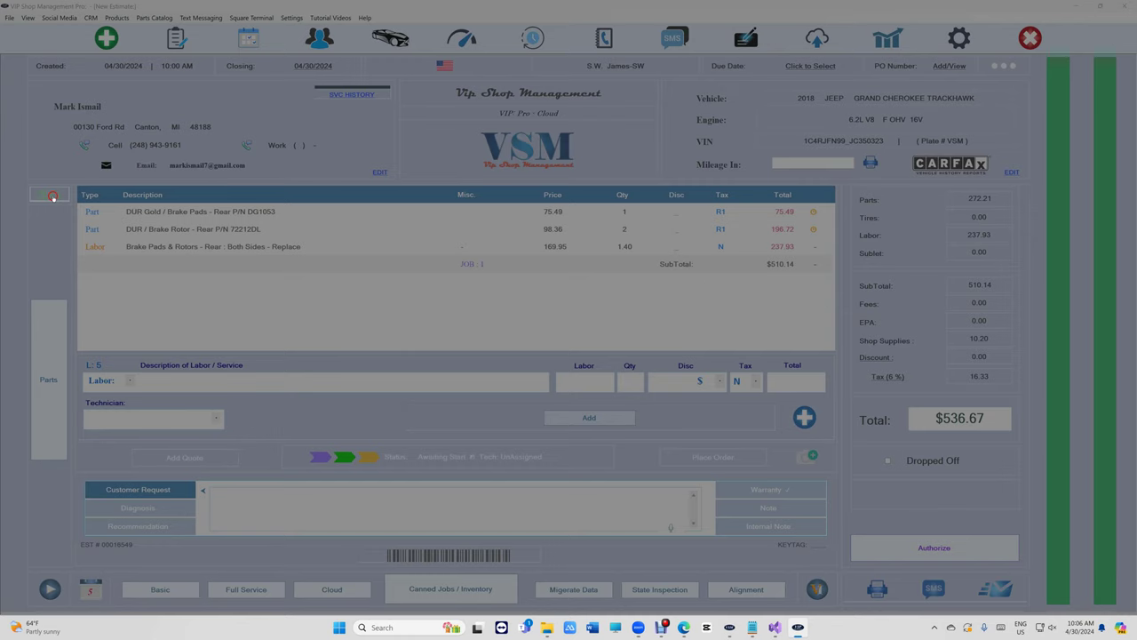
left_click(52, 194)
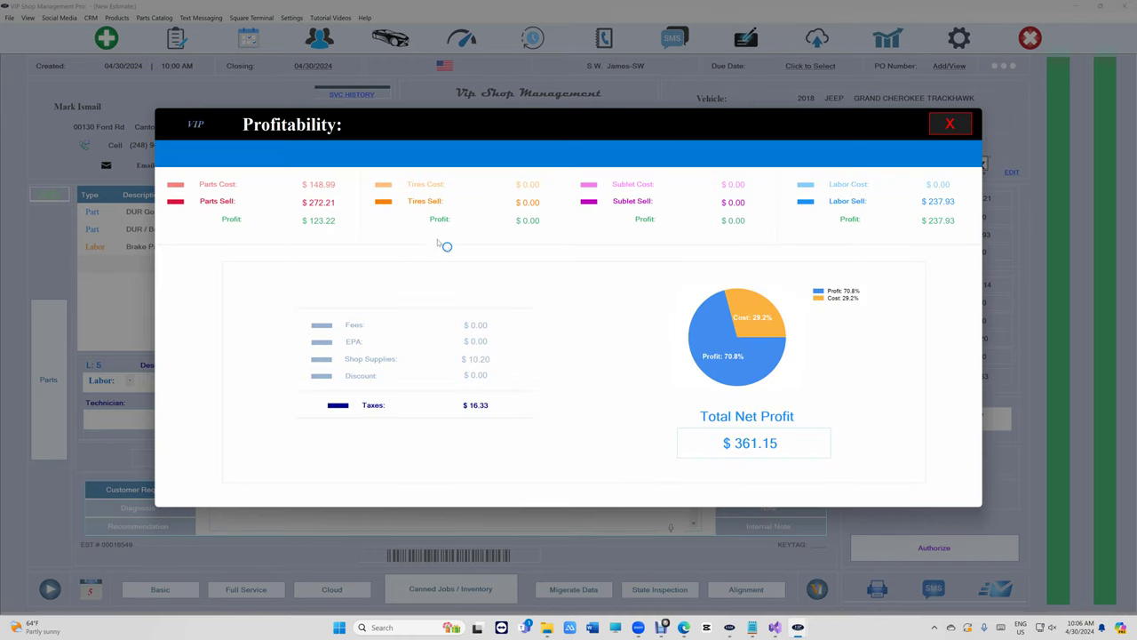
left_click(950, 125)
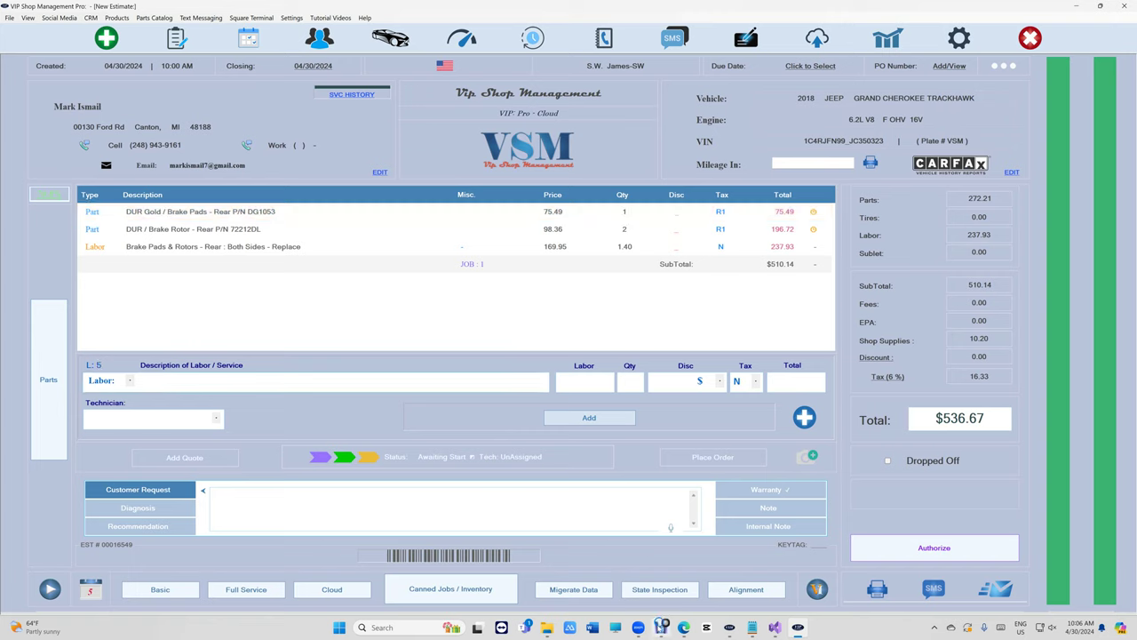
mouse_move(661, 625)
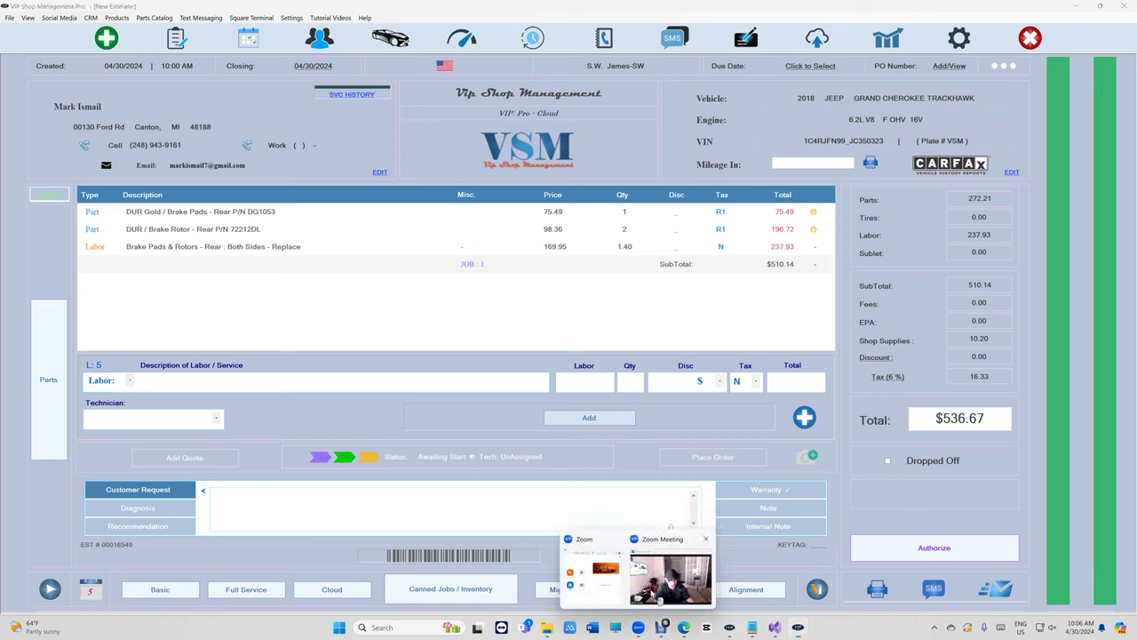
left_click(666, 582)
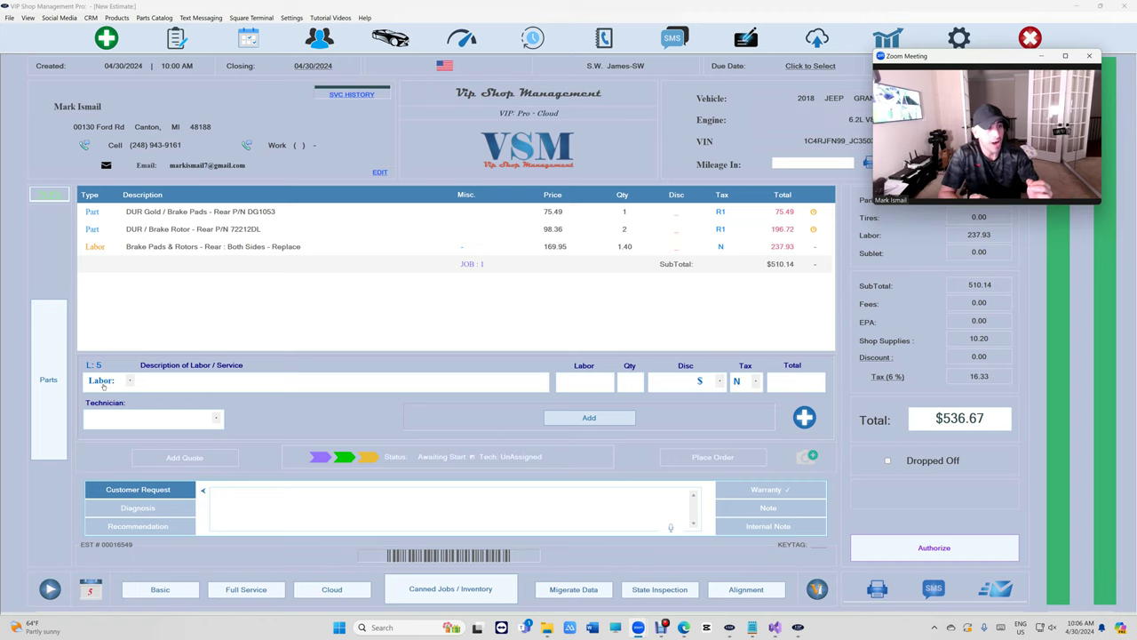
Open Reports with the passcode and switch the Daily-Weekly Report to Monthly Report.
left_click(884, 43)
type("1234")
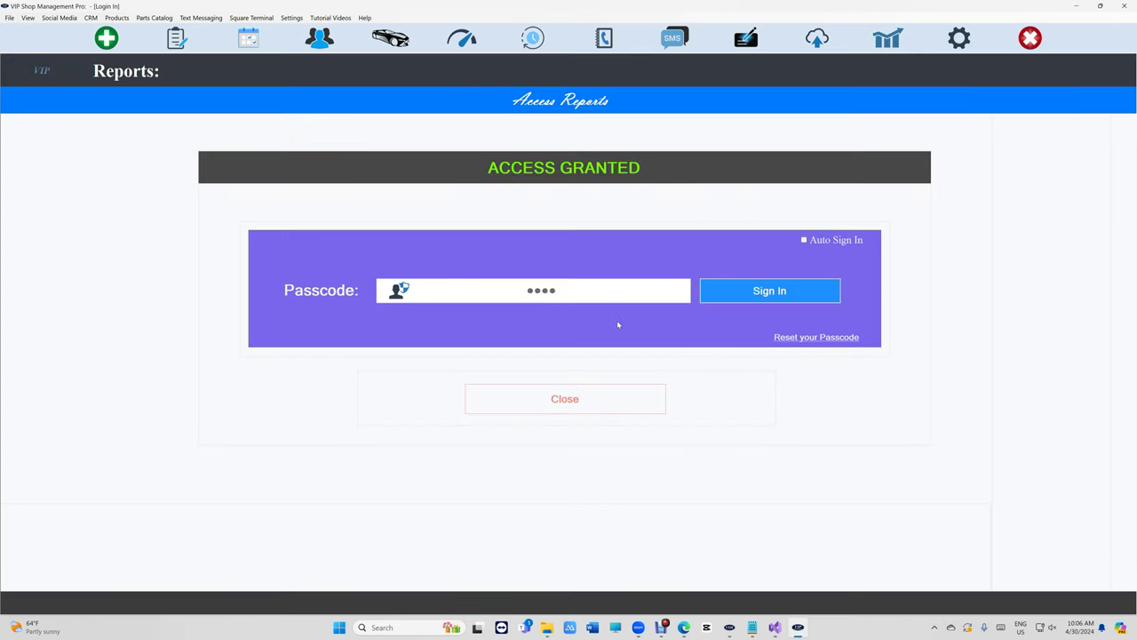
left_click(284, 230)
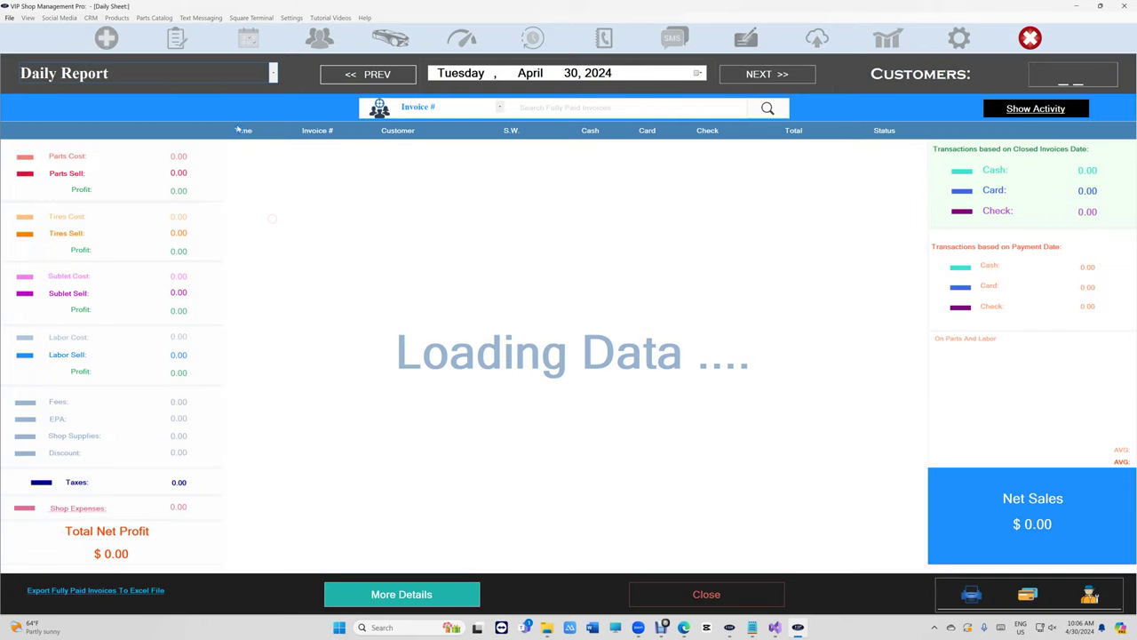
left_click(213, 74)
left_click(206, 130)
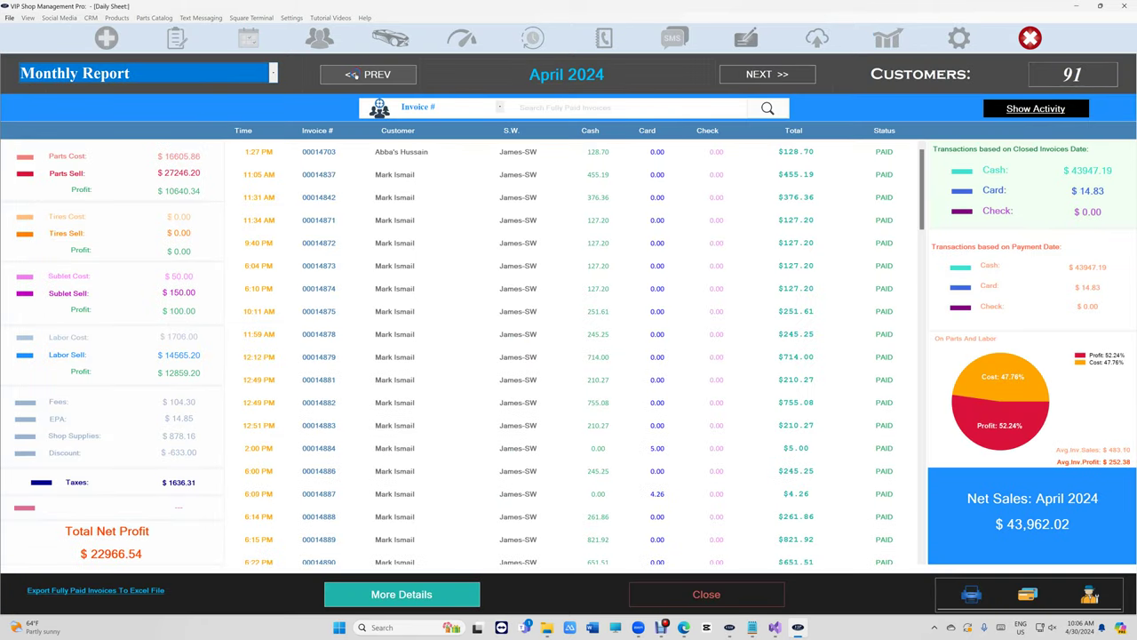
Review the April, March and February 2024 monthly reports, then close the report.
left_click(353, 74)
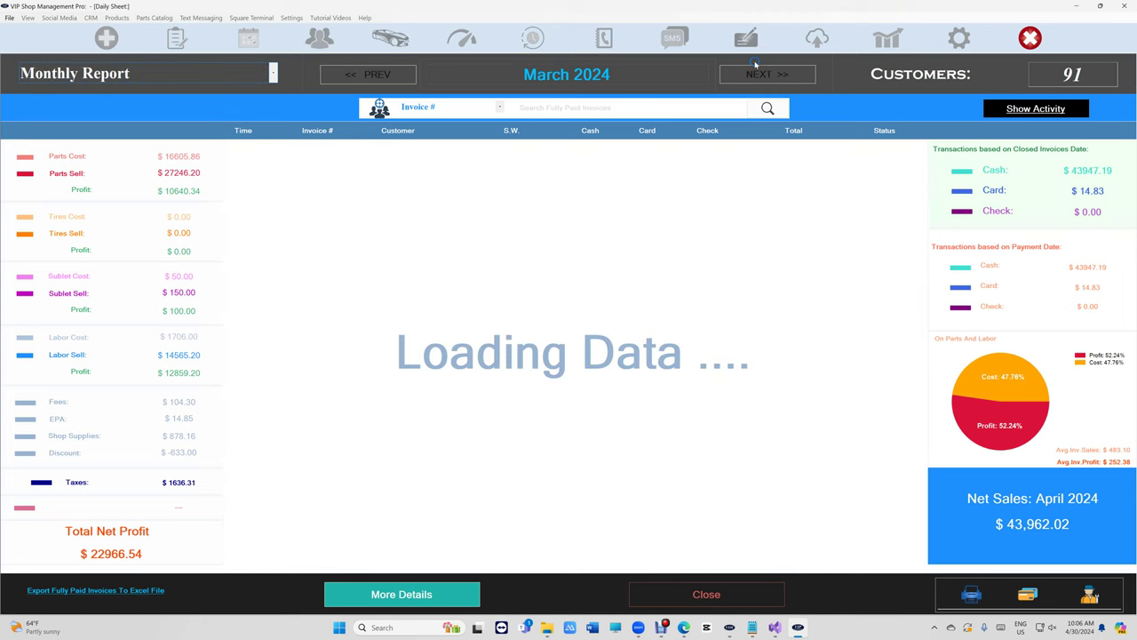
left_click(758, 75)
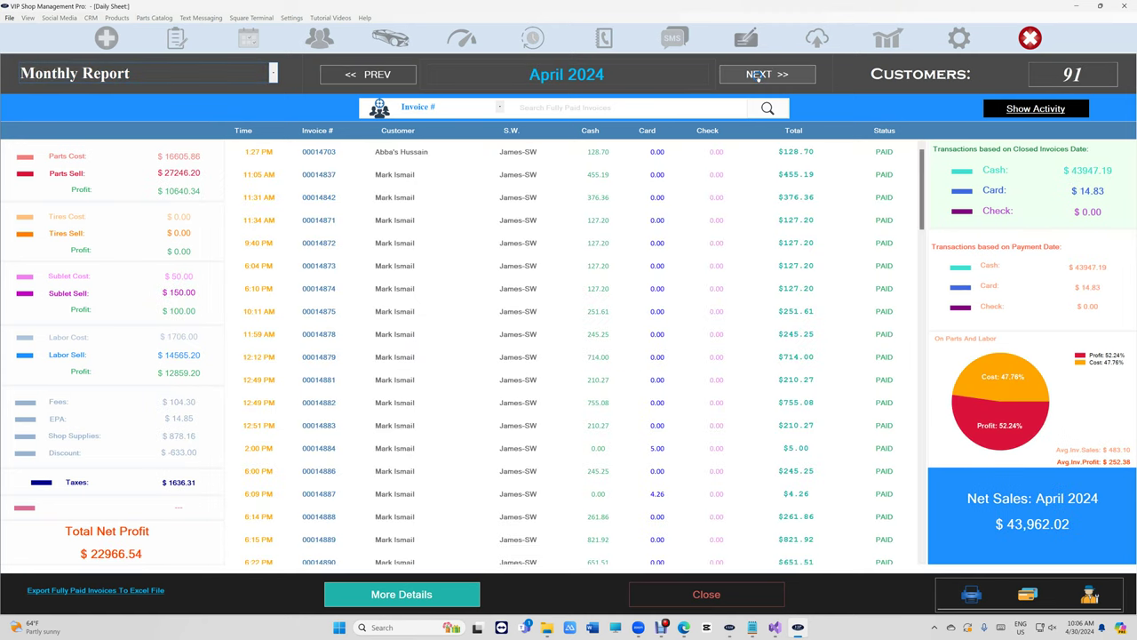
left_click(368, 75)
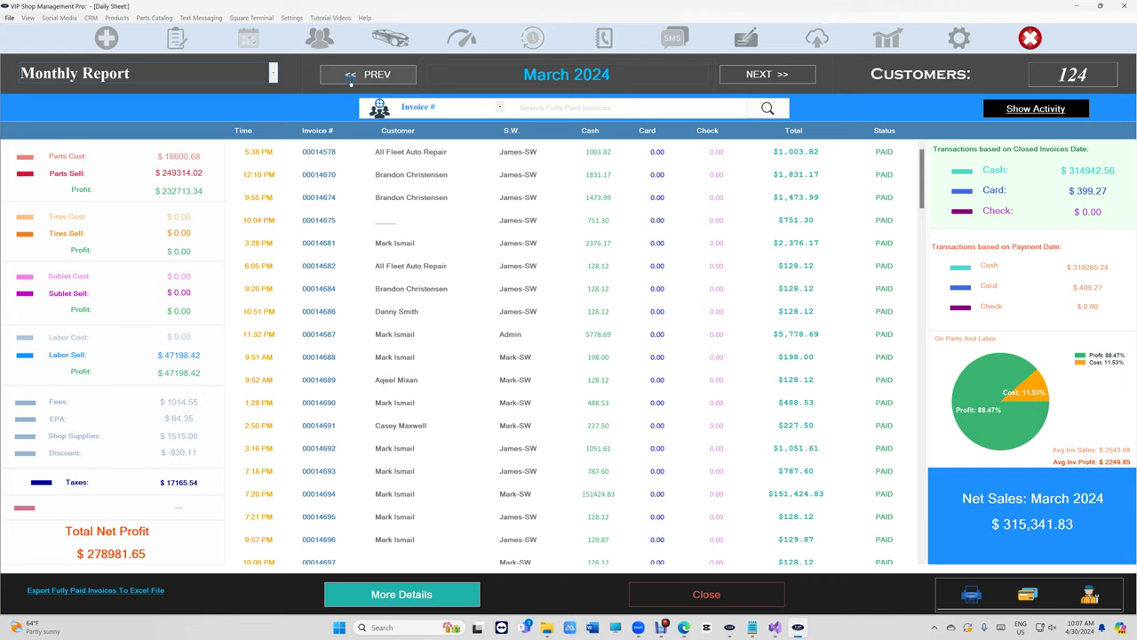
left_click(405, 77)
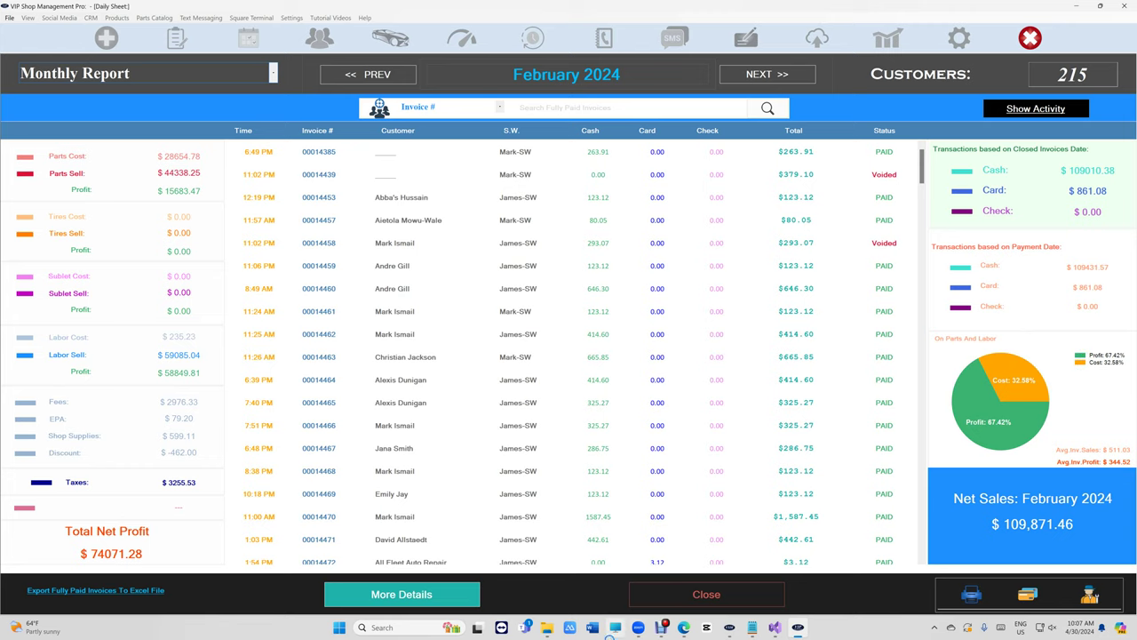
left_click(702, 595)
Leave the Reports Main Menu for the WorkFlow estimates list showing the $536.67 Jeep estimate.
left_click(609, 499)
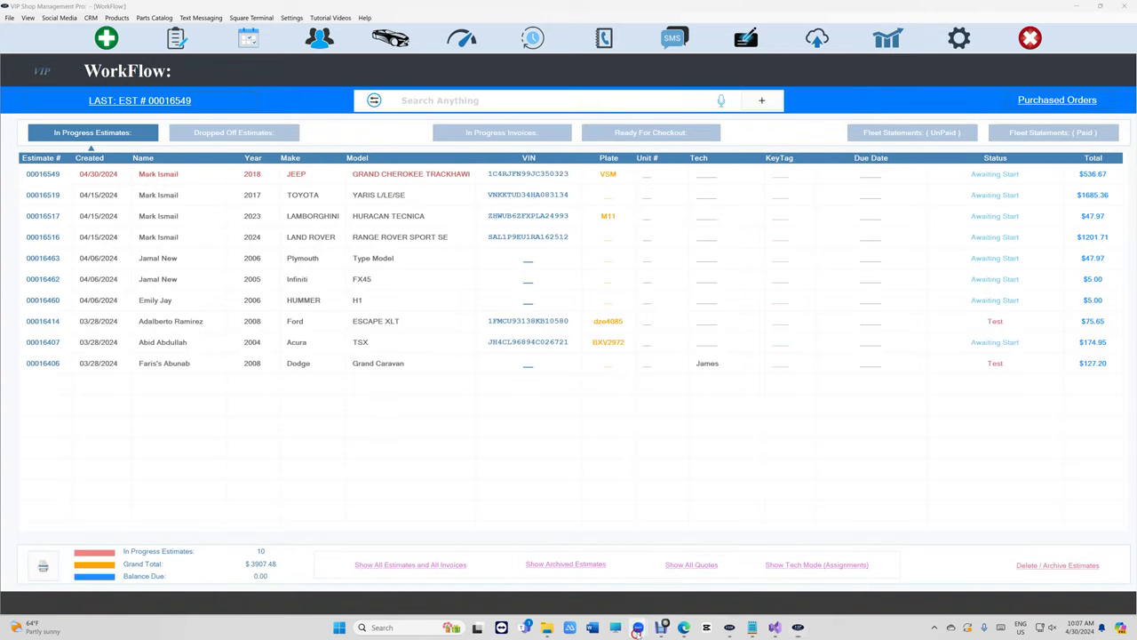